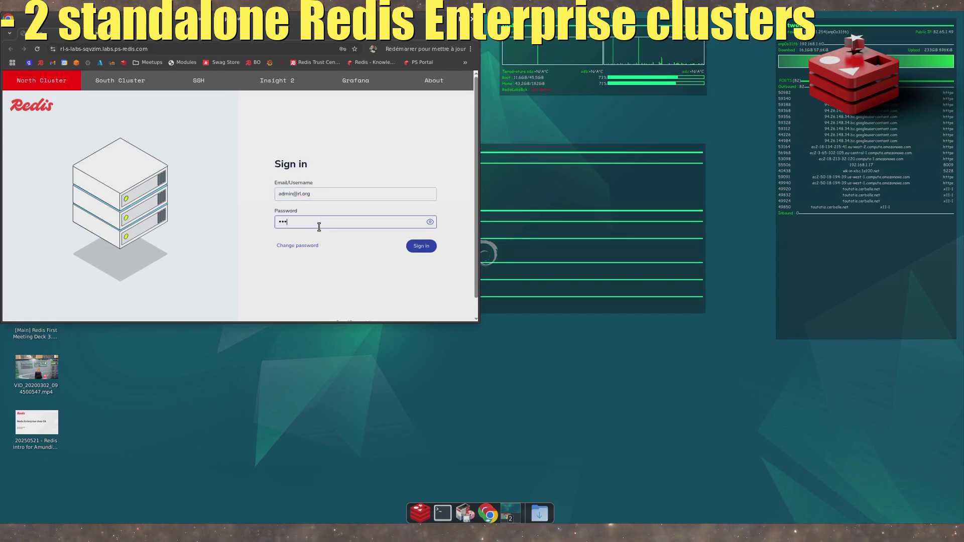
- Sign in to the north cluster with the account password and dismiss the browser's offer to save it
text(••••••)
key(Return)
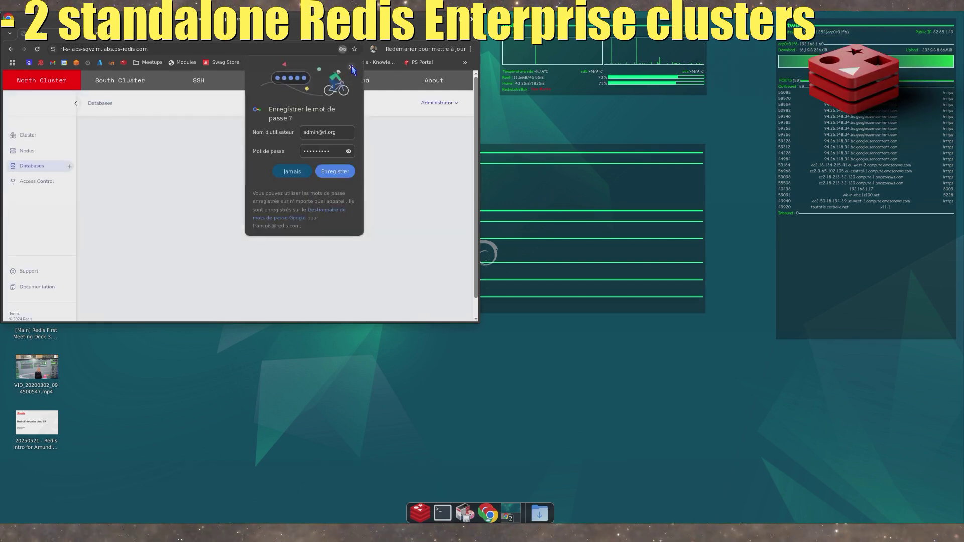
click(352, 68)
- Open the South Cluster in its own window beside the north one and sign in with the account password, without saving it
middle_click(120, 85)
drag(146, 33, 725, 31)
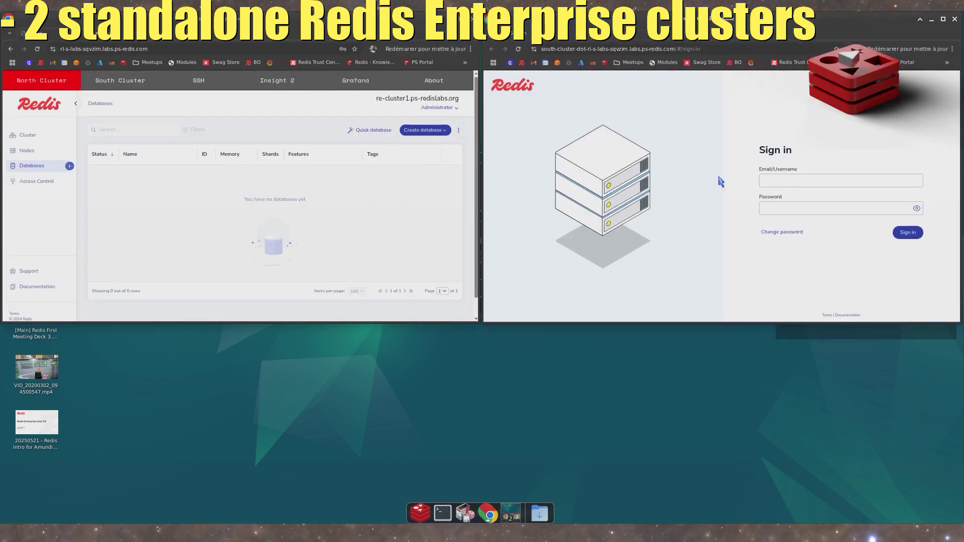
click(804, 208)
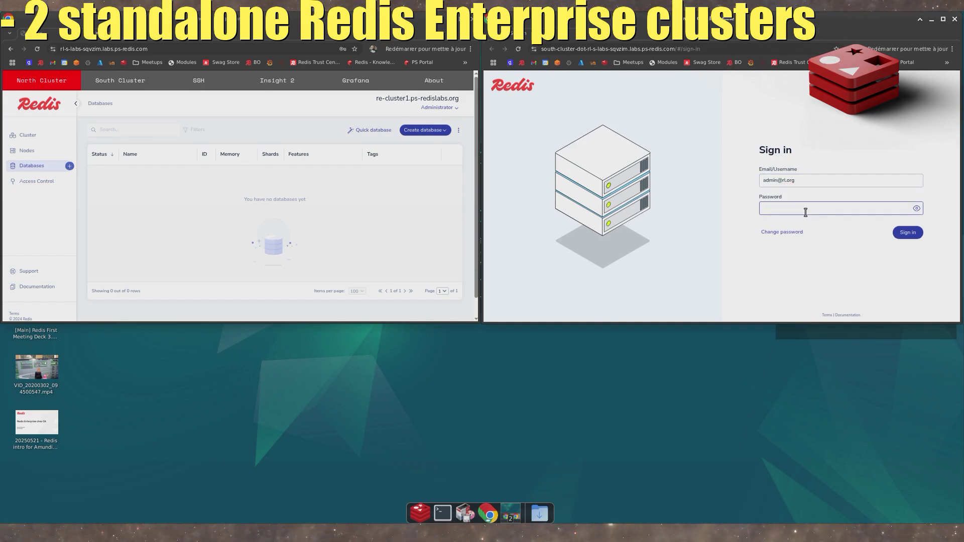
text(*********)
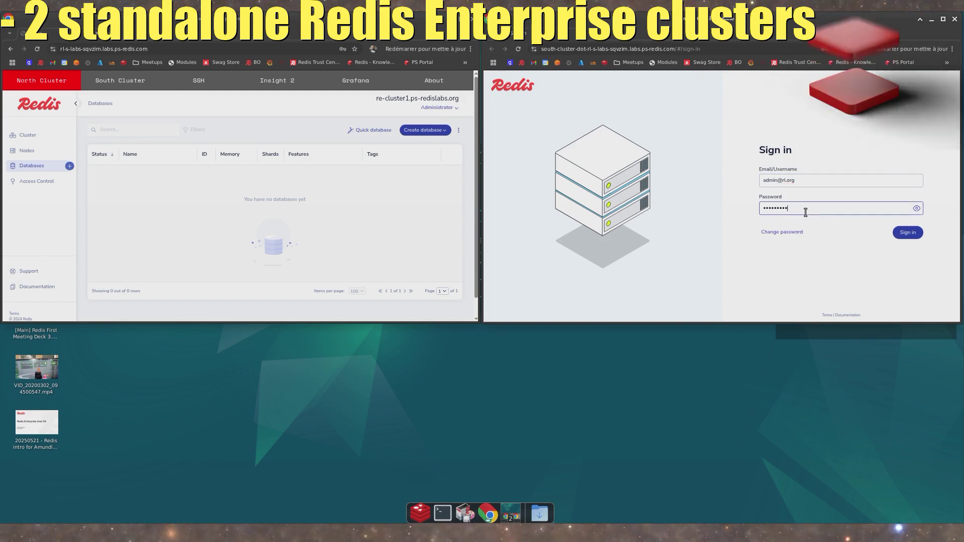
key(Return)
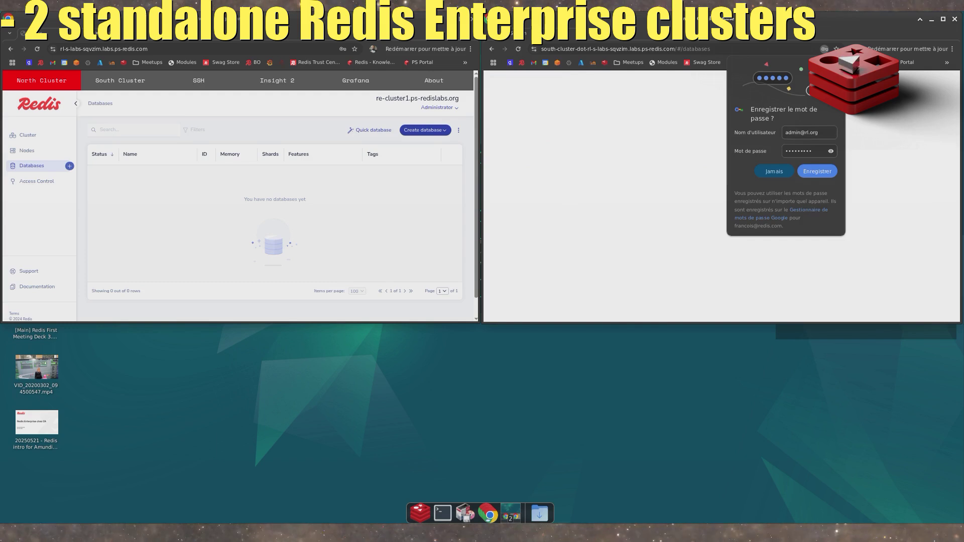
click(759, 255)
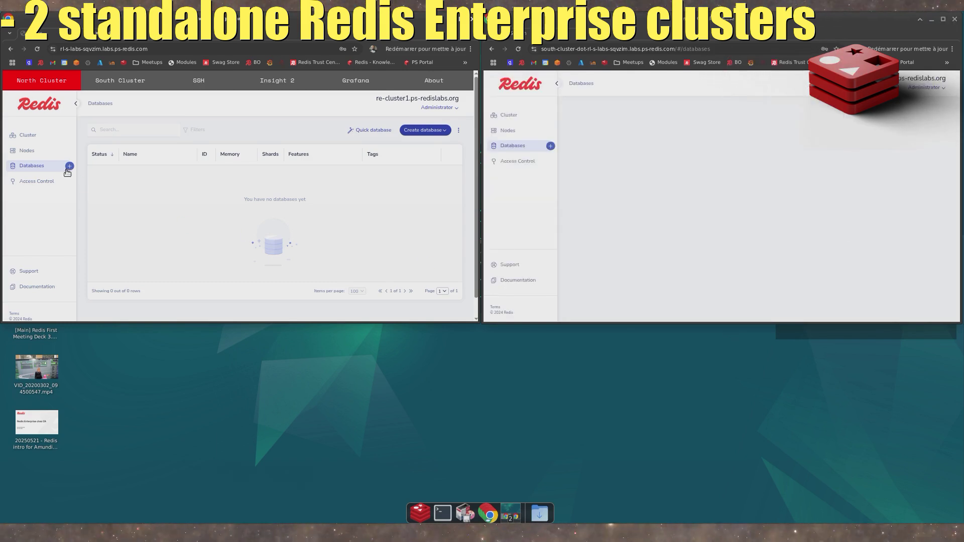
- Review the nodes and the general cluster configuration of both the north and south clusters
click(36, 150)
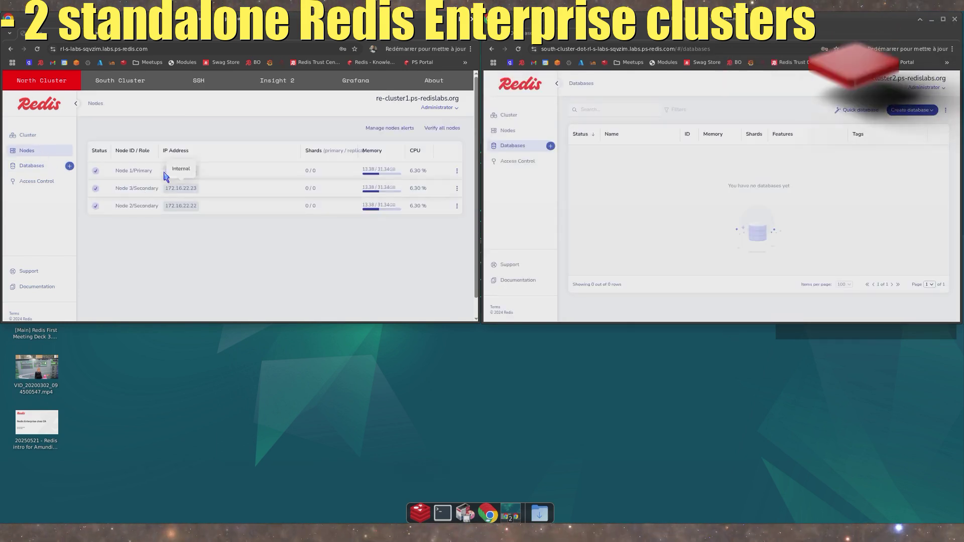
click(29, 136)
click(508, 131)
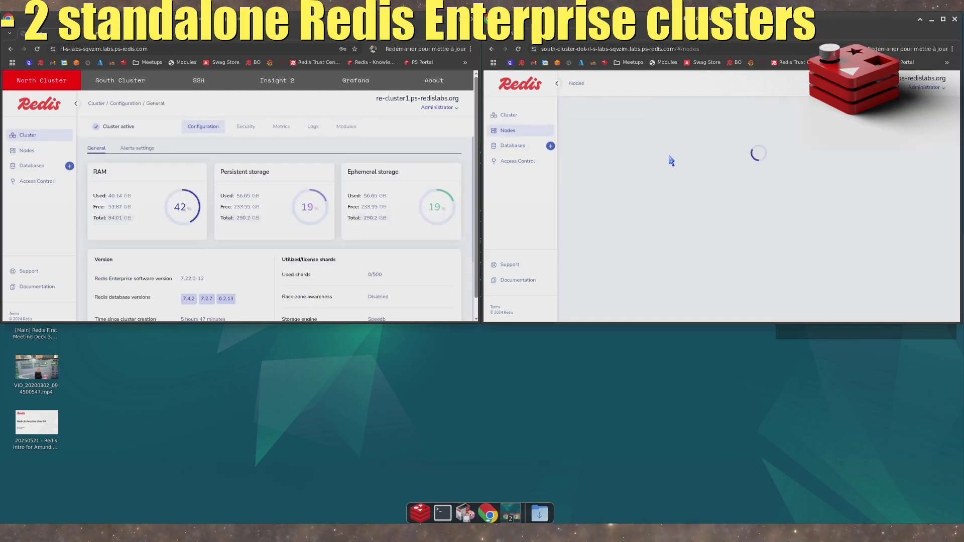
click(507, 116)
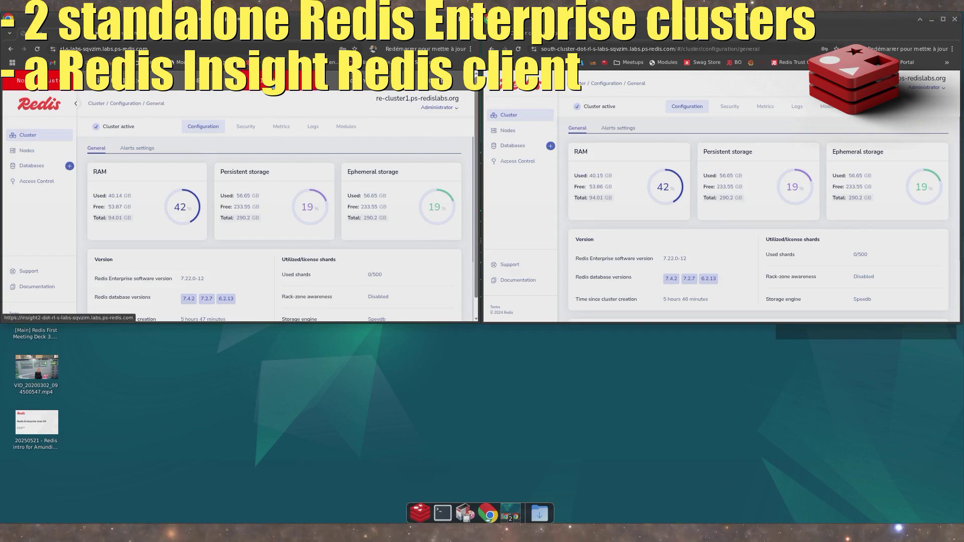
- Open Redis Insight in its own window, accept its terms, and place the window below the north cluster
drag(149, 34, 218, 228)
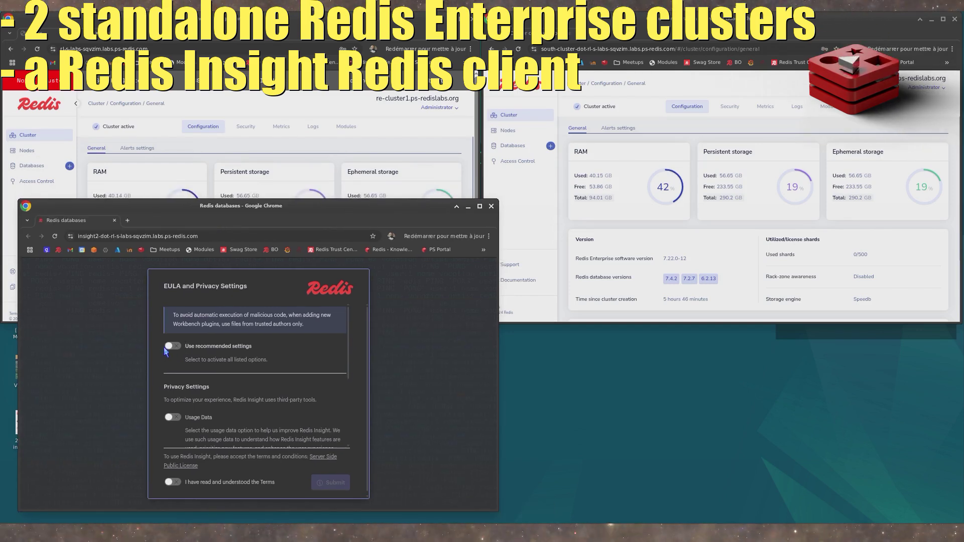
scroll(171, 366, down, 3)
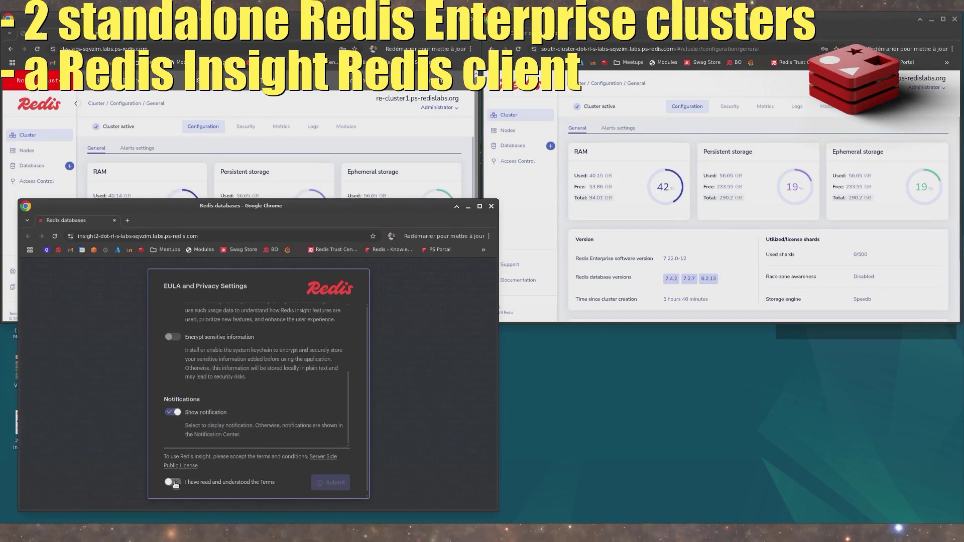
click(333, 483)
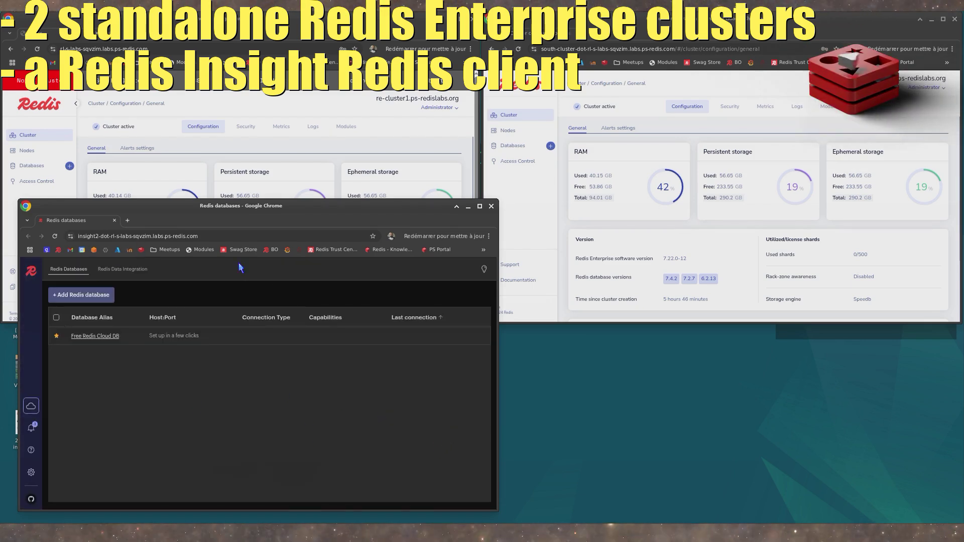
drag(265, 209, 250, 226)
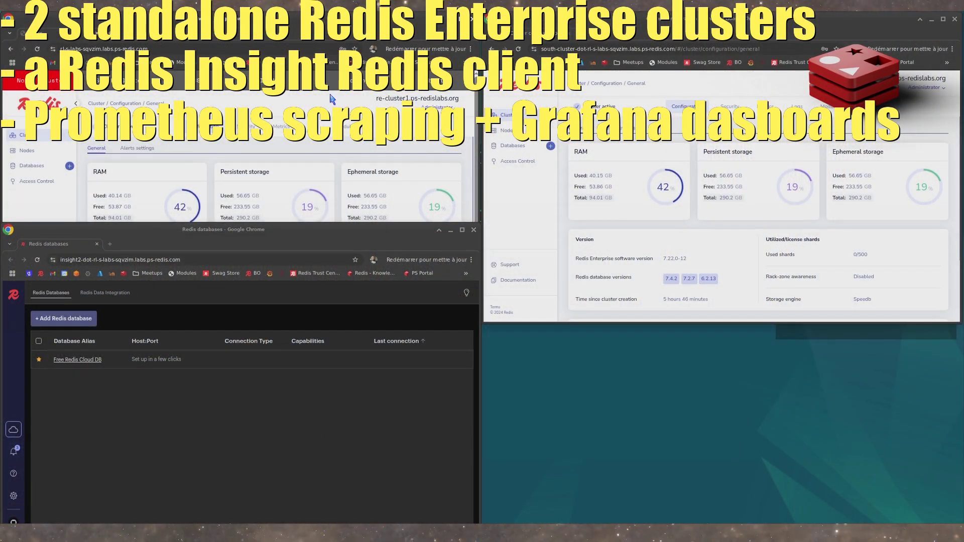
- Open Grafana in its own window below the south cluster and log in as admin with the account password
middle_click(354, 81)
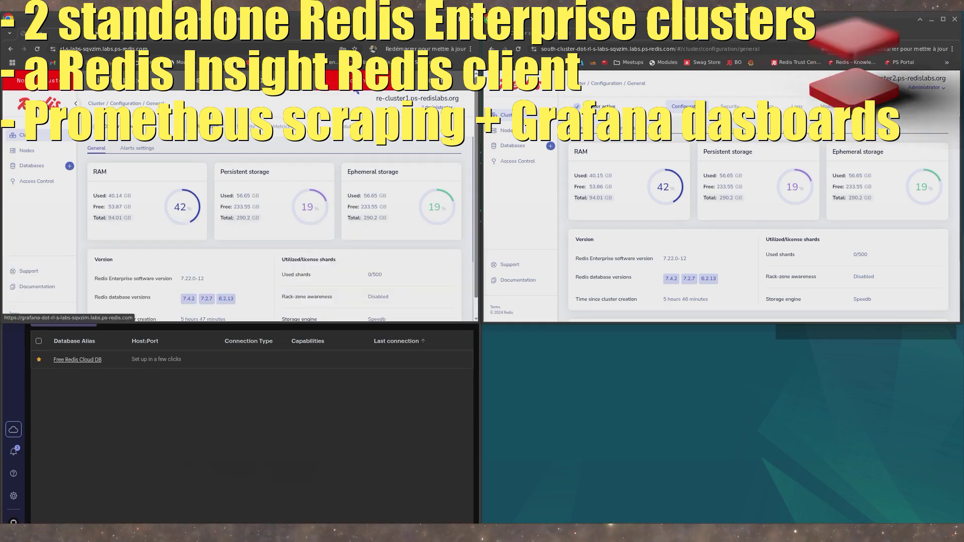
drag(189, 34, 666, 234)
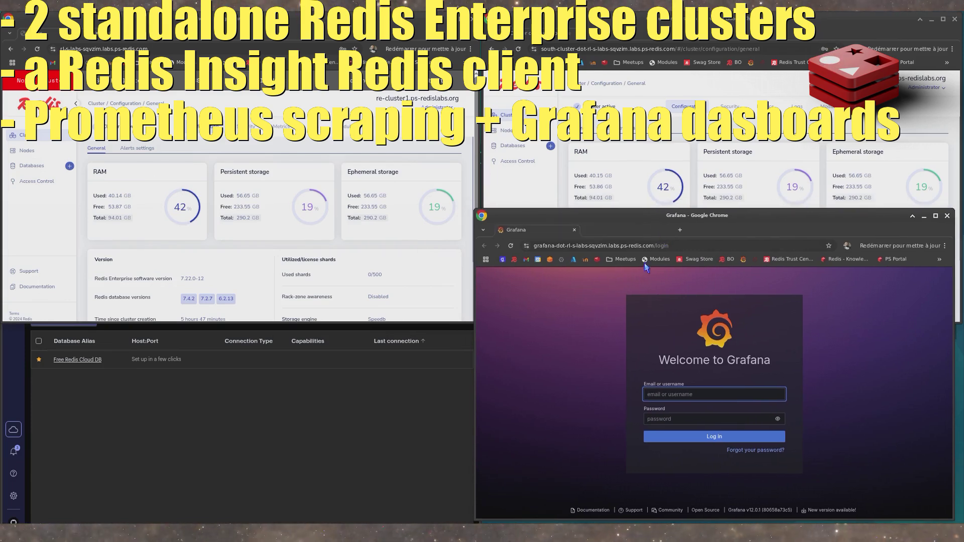
text(admin)
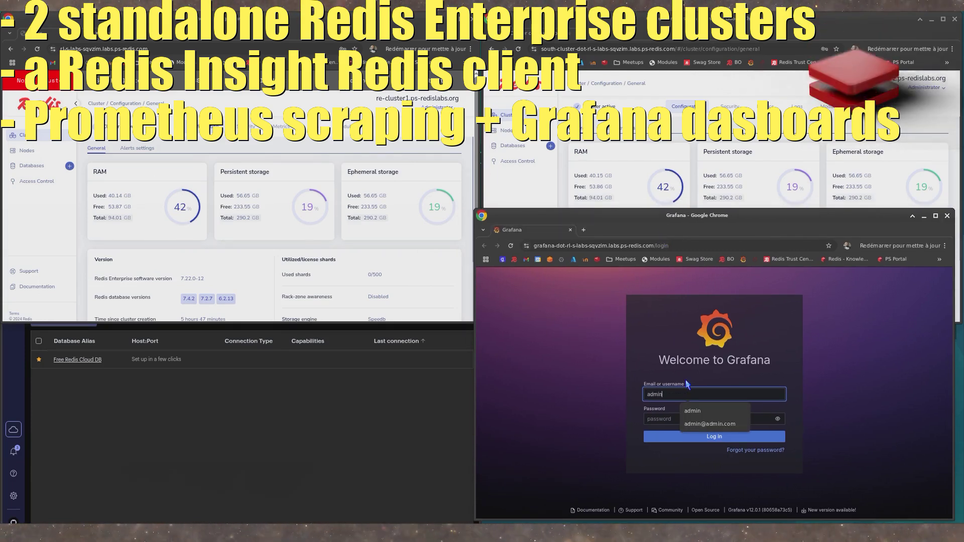
key(Tab)
text(*********)
key(Return)
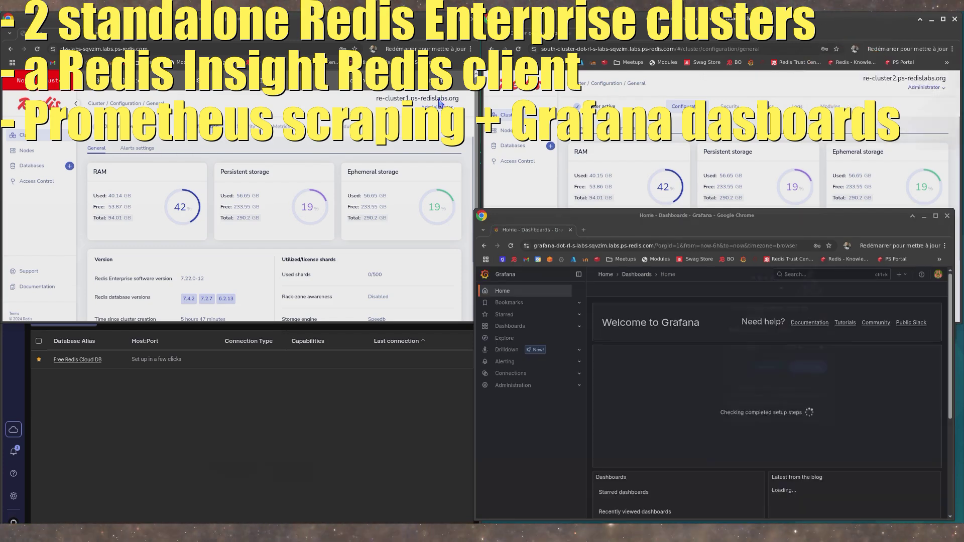
click(544, 20)
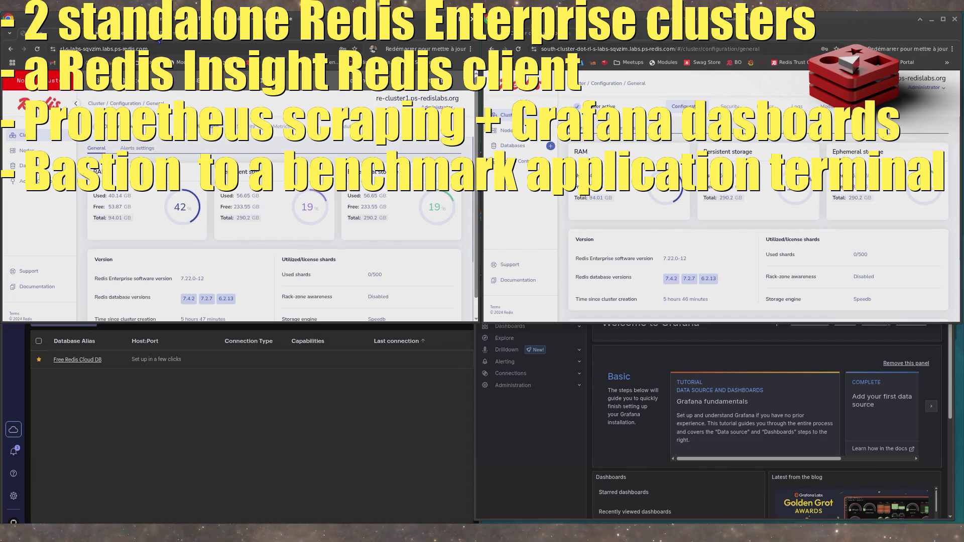
- Open the SSH web terminal in its own window and log in to the bastion as term with the account password
click(157, 37)
drag(156, 39, 539, 158)
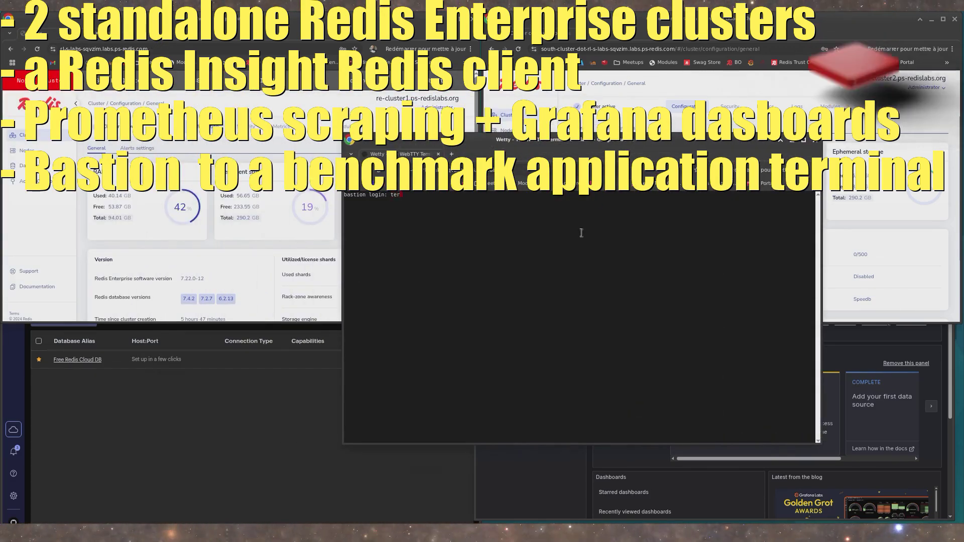
text(term)
key(Return)
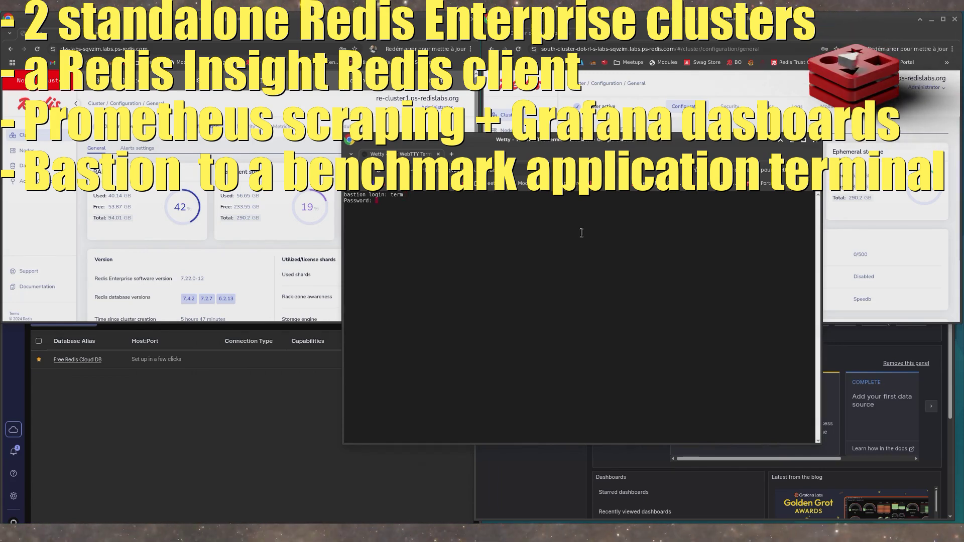
key(Return)
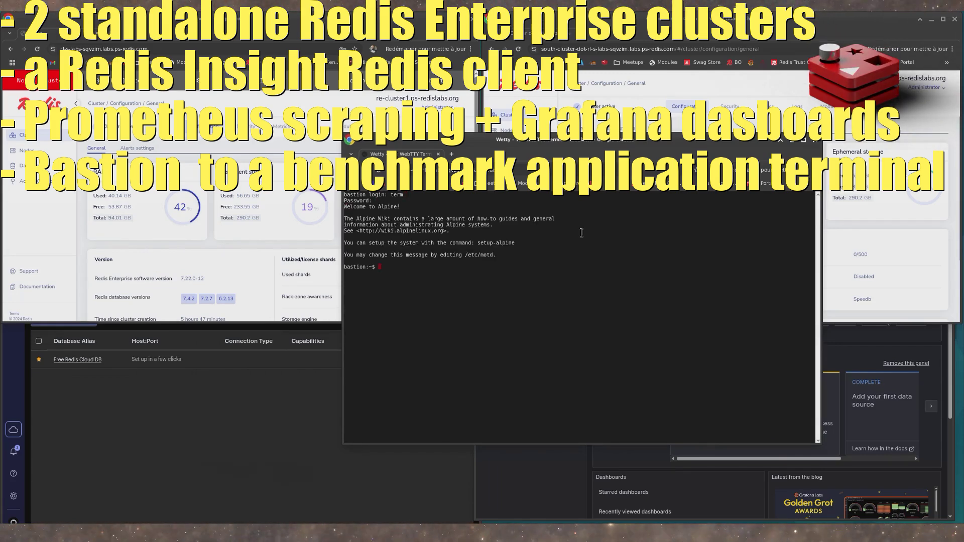
- Switch the bastion shell to root with su, and from there to the labuser account
text(su)
key(Return)
text(s)
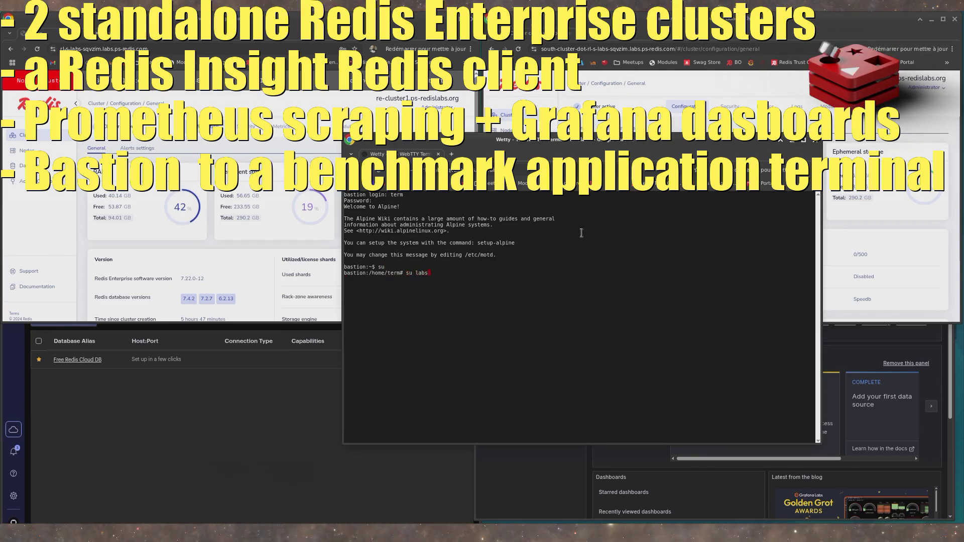
text(u labsu)
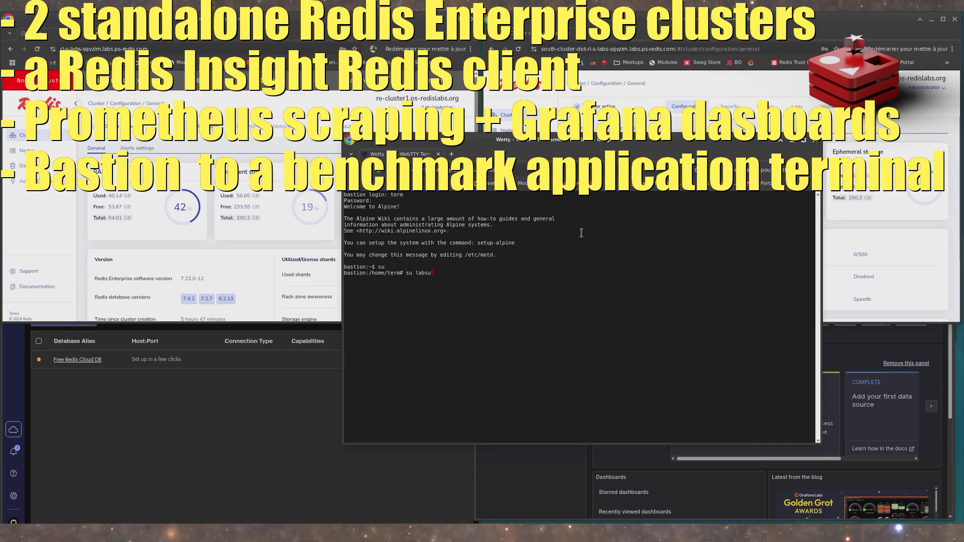
text(ser)
key(Return)
key(Up)
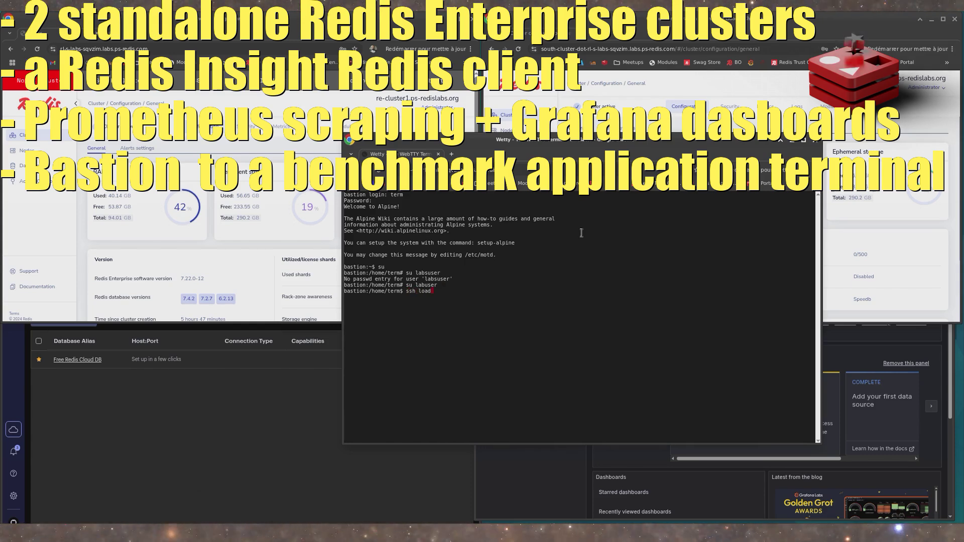
- Connect to the load host with ssh load, clear the terminal, and place its window below the two cluster windows
key(Return)
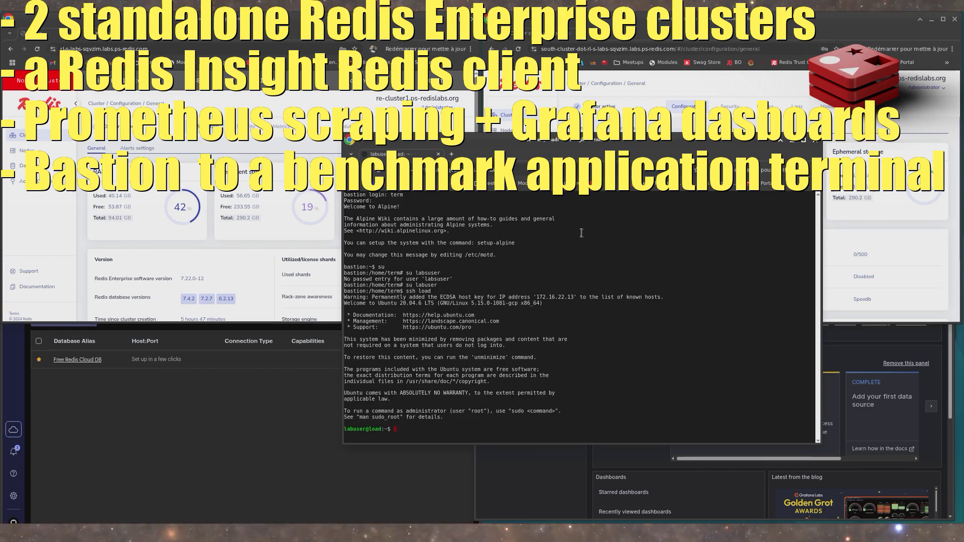
key(ctrl+l)
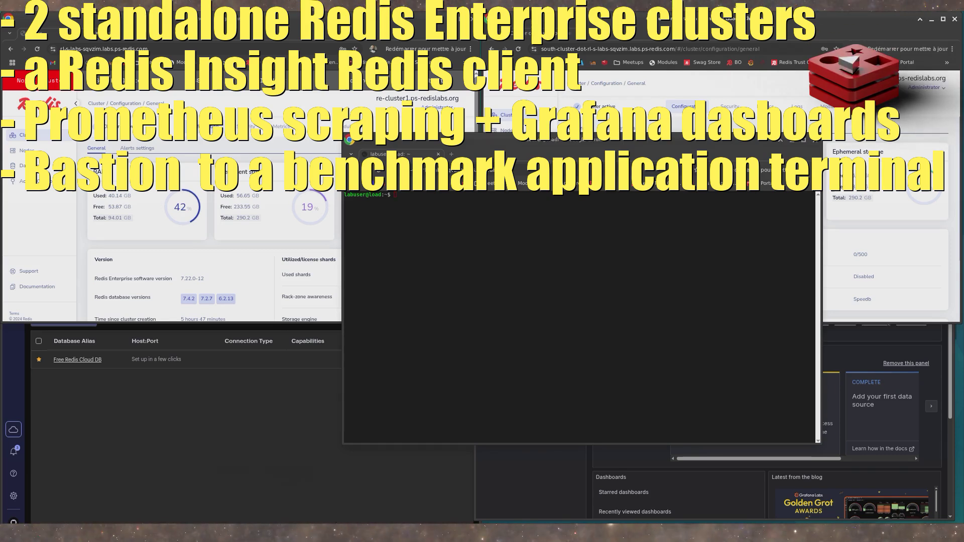
drag(579, 144, 483, 219)
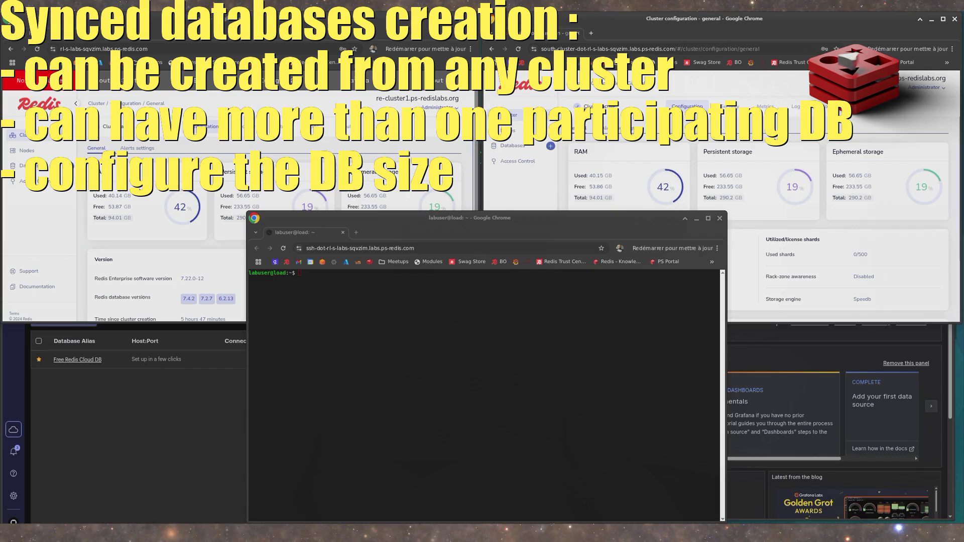
- Show the databases page on both clusters and start creating an Active-Active database from the north cluster
click(517, 146)
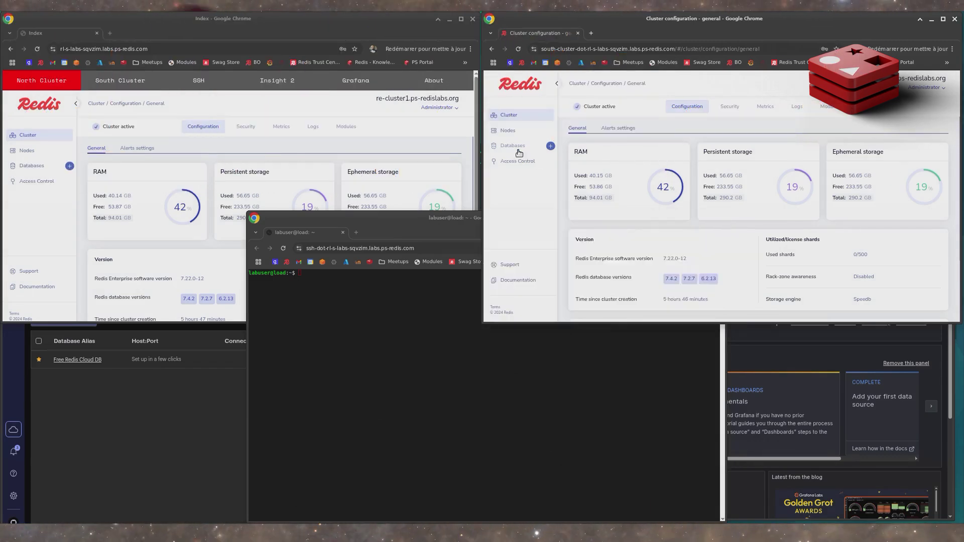
click(32, 166)
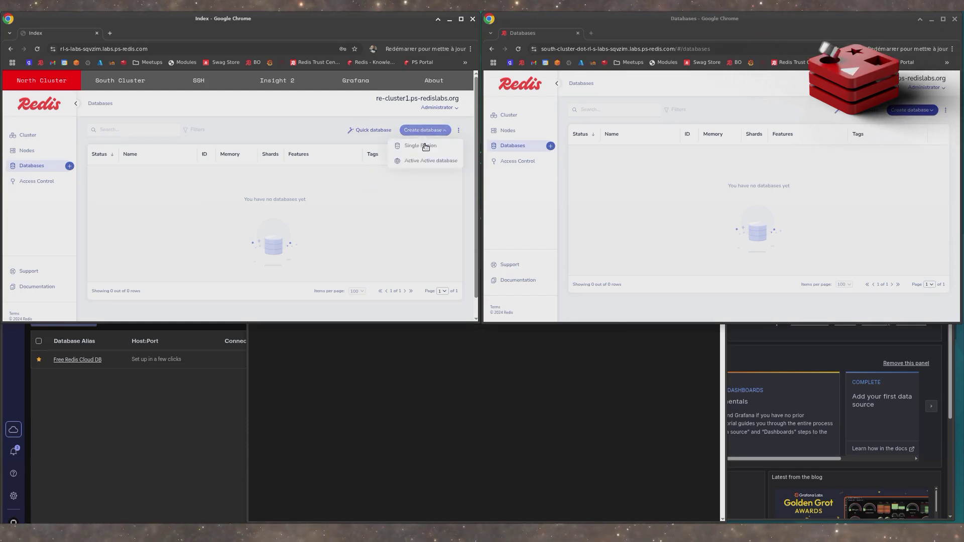
click(430, 161)
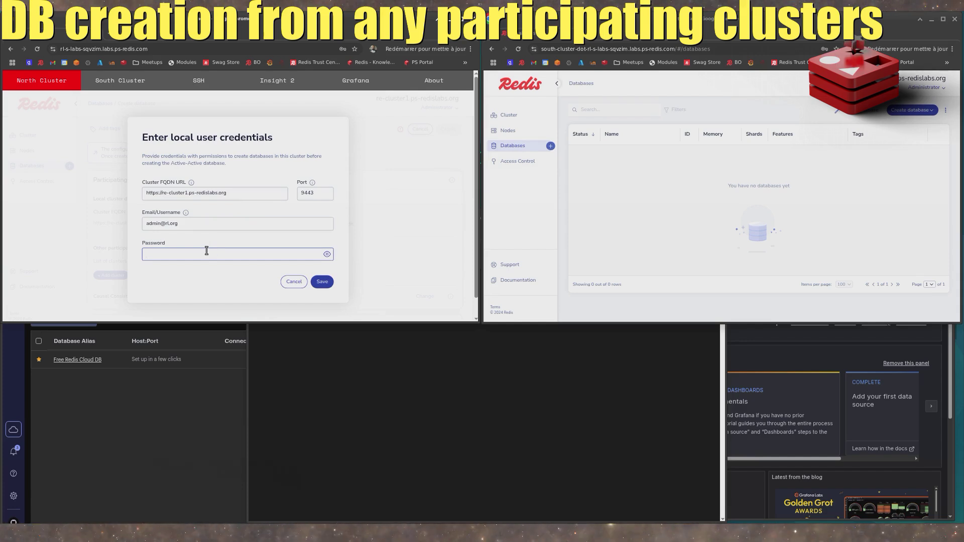
- Enter the account password in the local user credentials and save them, dismissing the browser's offer to store the password
text(•••••)
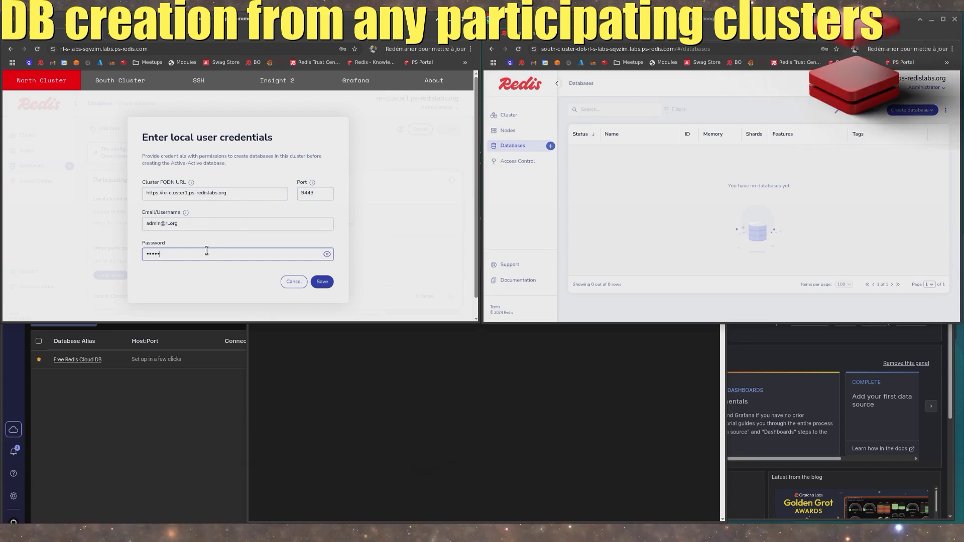
text(•••)
click(322, 282)
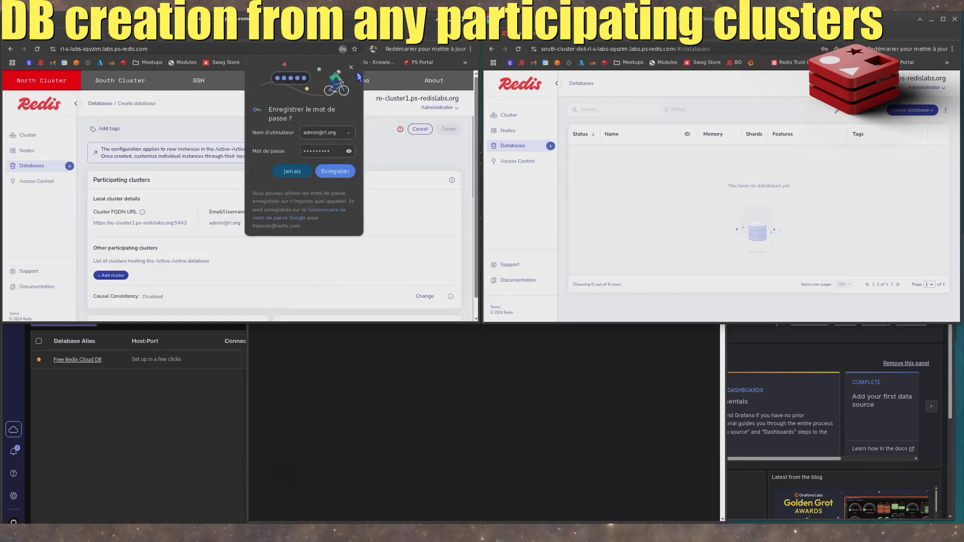
click(351, 68)
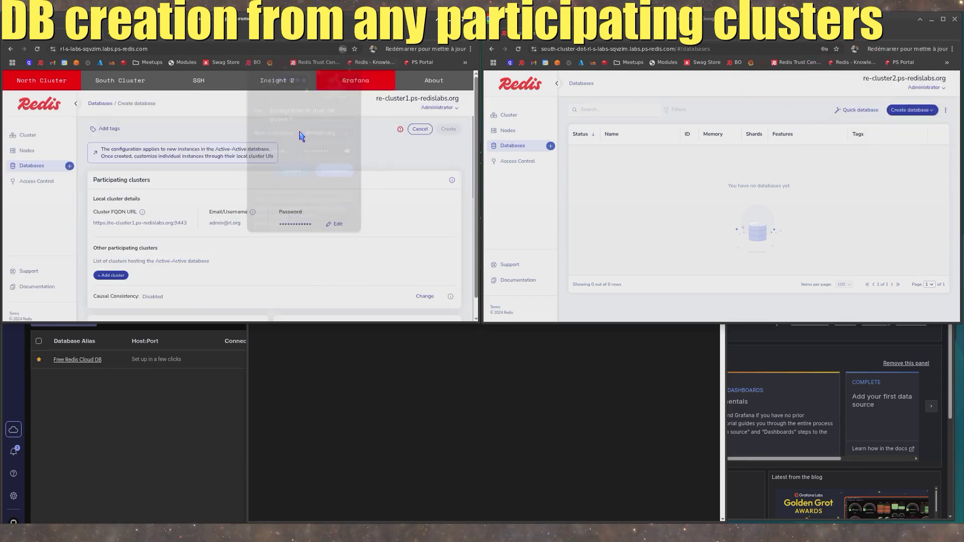
- Start adding a participating cluster on the north cluster and enter the administrator's e-mail and account password
click(122, 277)
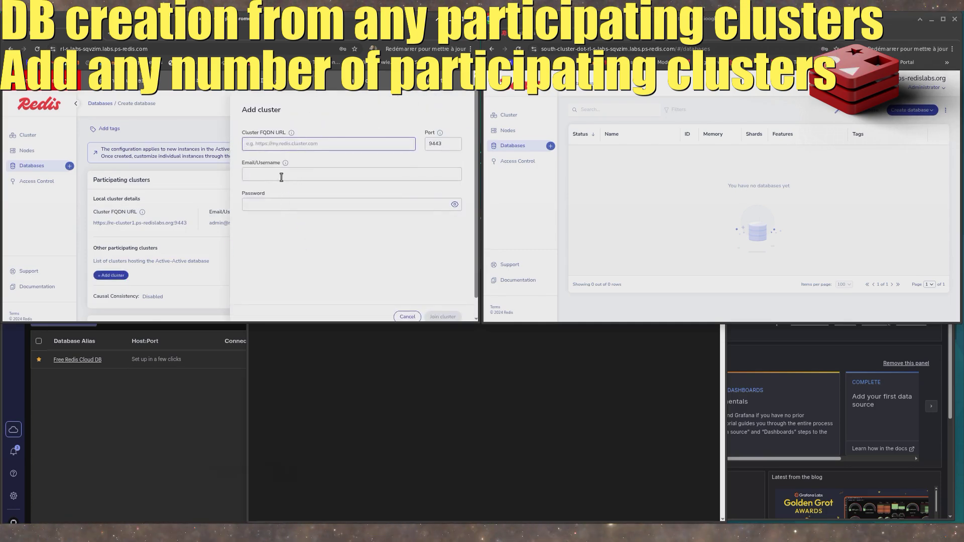
click(281, 177)
click(286, 203)
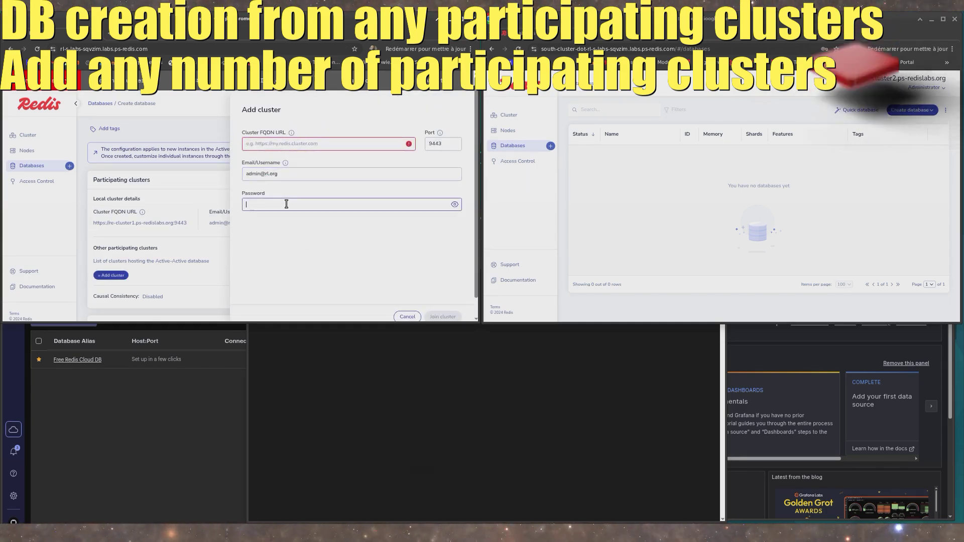
text(•••)
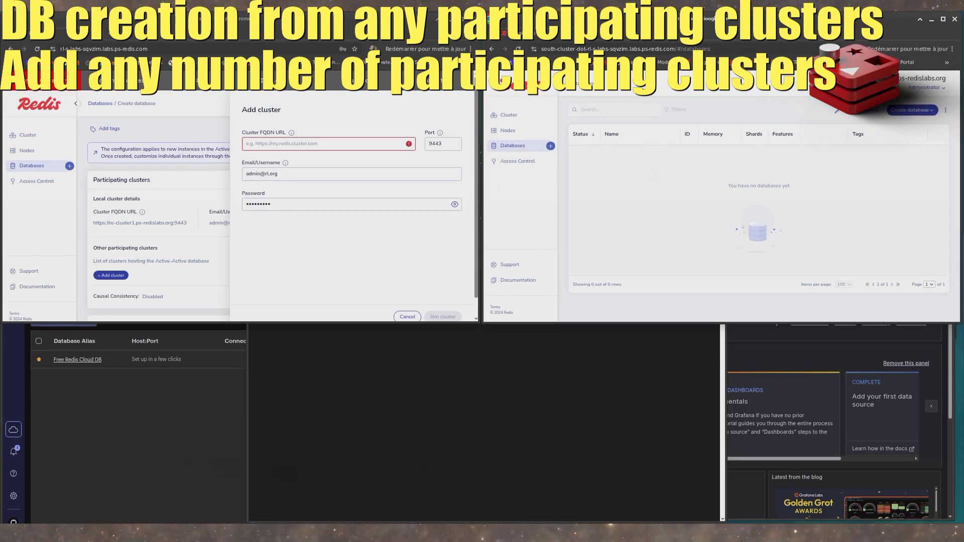
triple_click(921, 80)
key(ctrl+c)
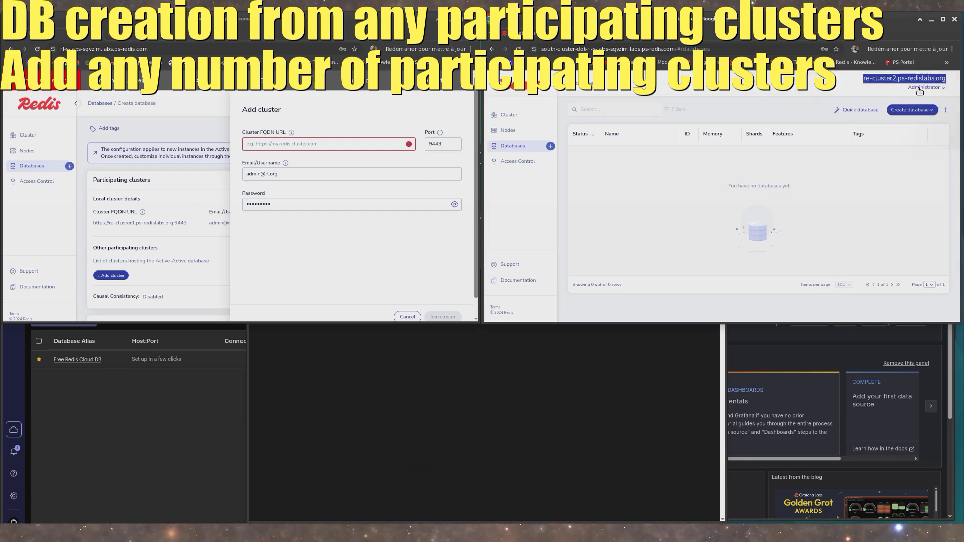
click(301, 144)
key(ctrl+v)
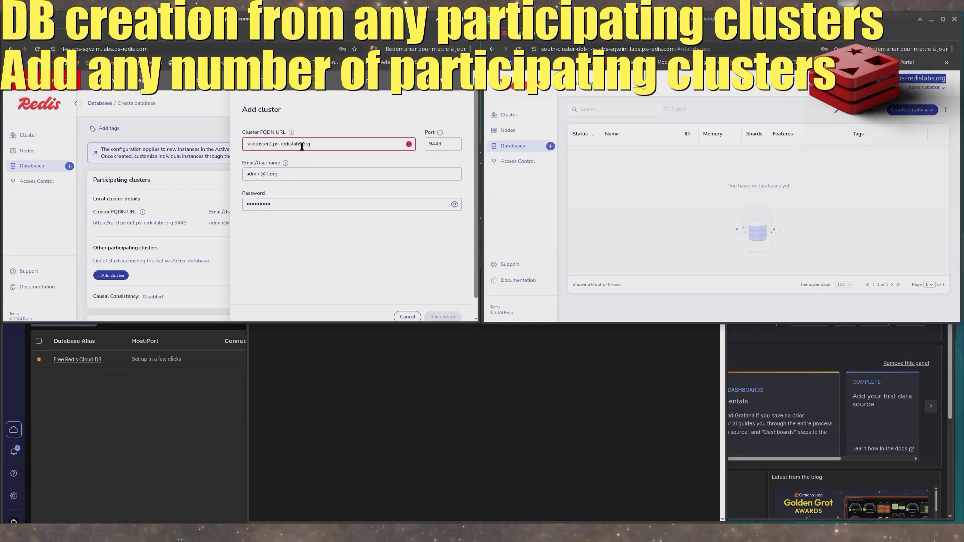
text(https://)
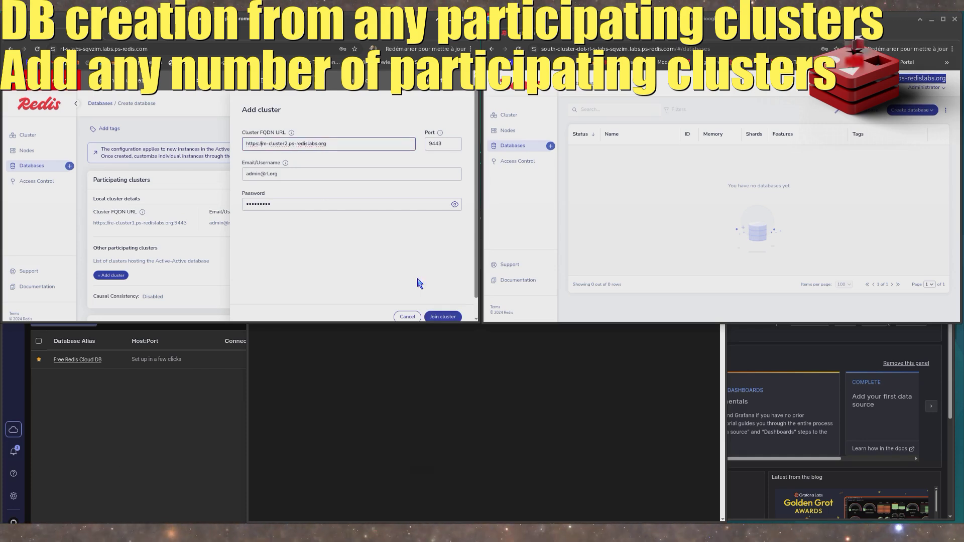
click(442, 317)
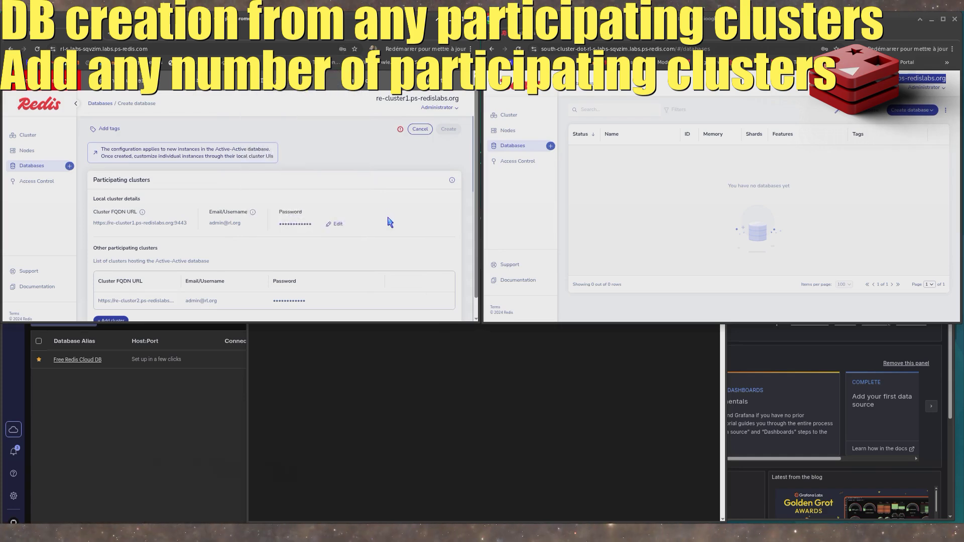
- Name the new Active-Active database TestDB
scroll(388, 220, down, 5)
click(163, 138)
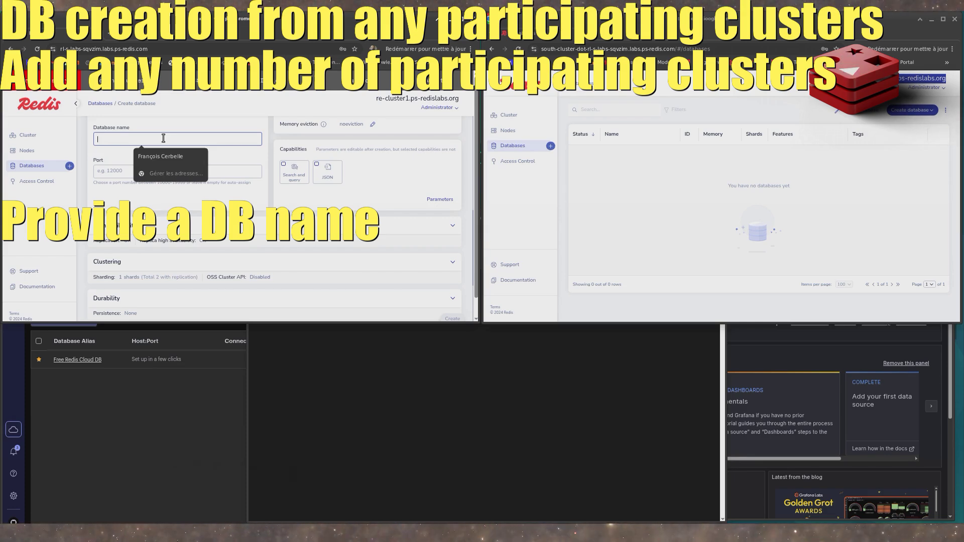
text(Test)
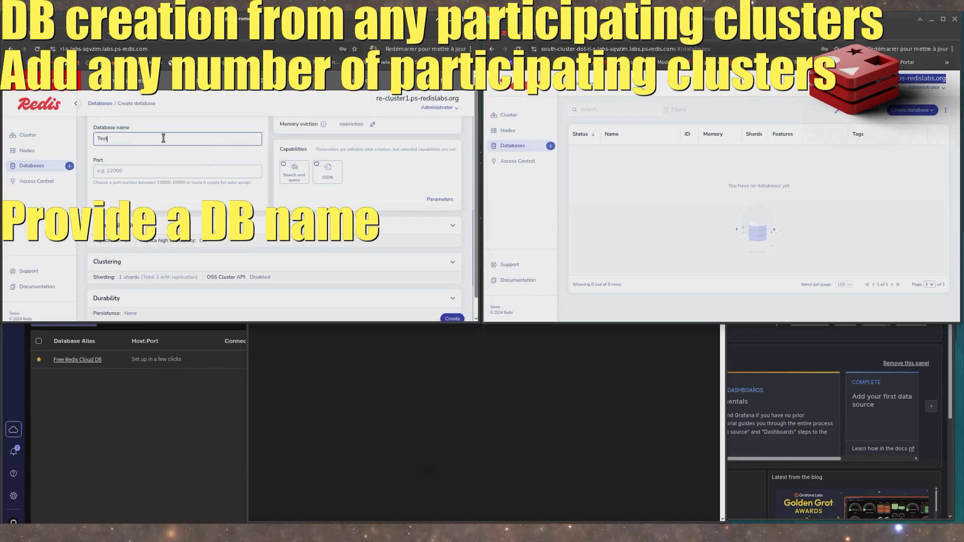
text(DB)
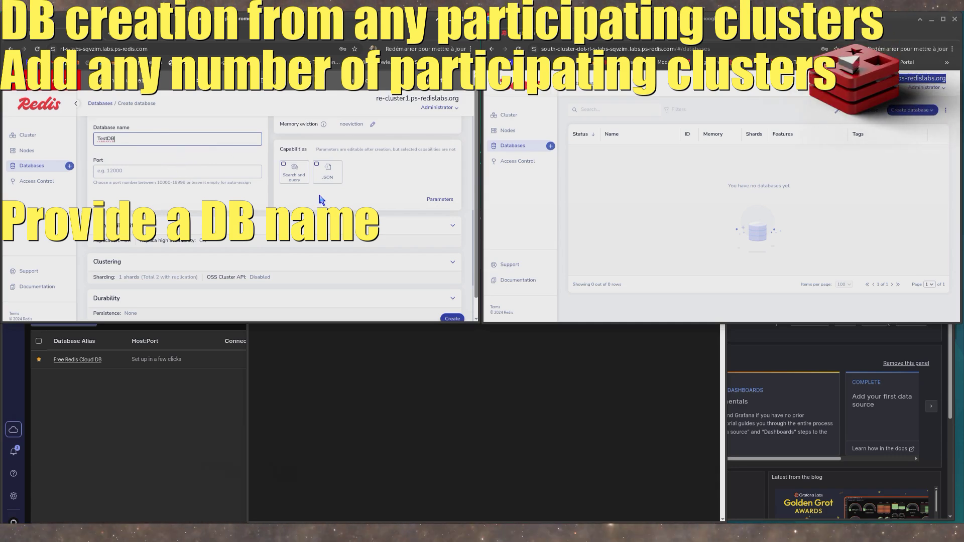
- Set the total capacity to 1 GB and create the Active-Active database
scroll(331, 190, up, 2)
click(355, 151)
text(0.1)
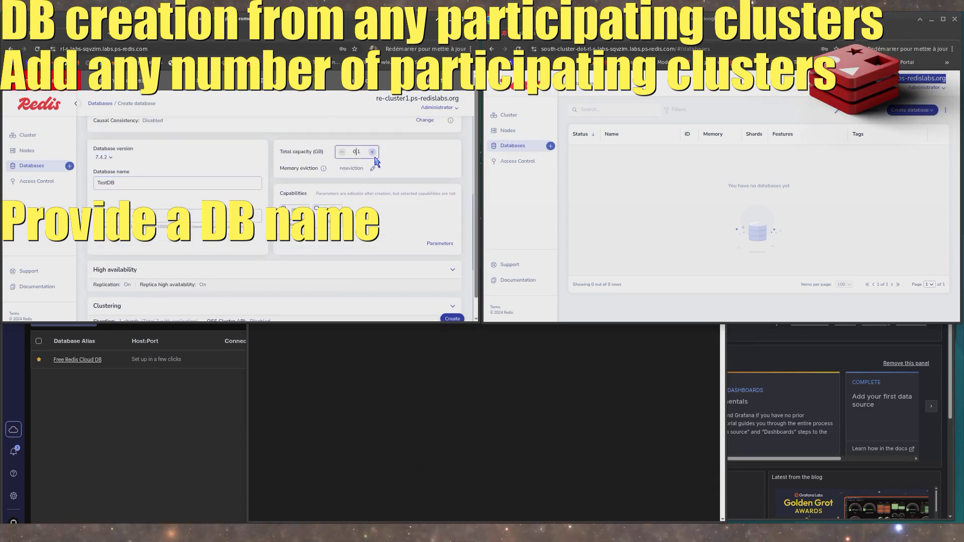
click(372, 152)
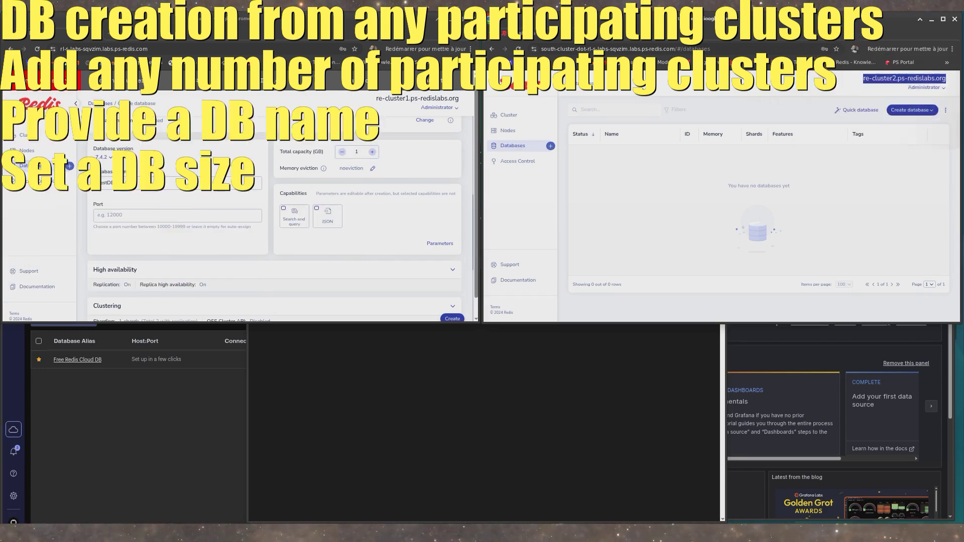
click(452, 317)
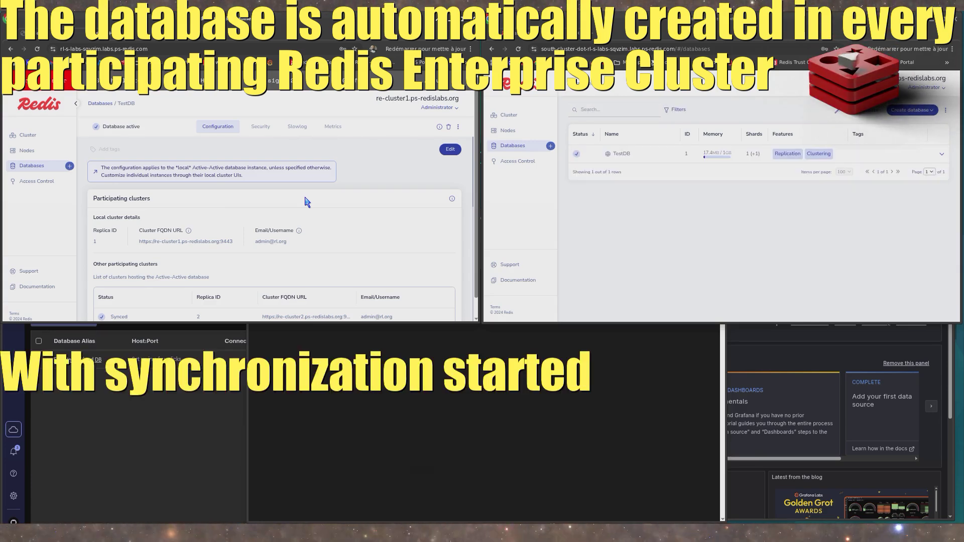
- Examine TestDB's sync status, endpoint and configuration details on both clusters
click(648, 159)
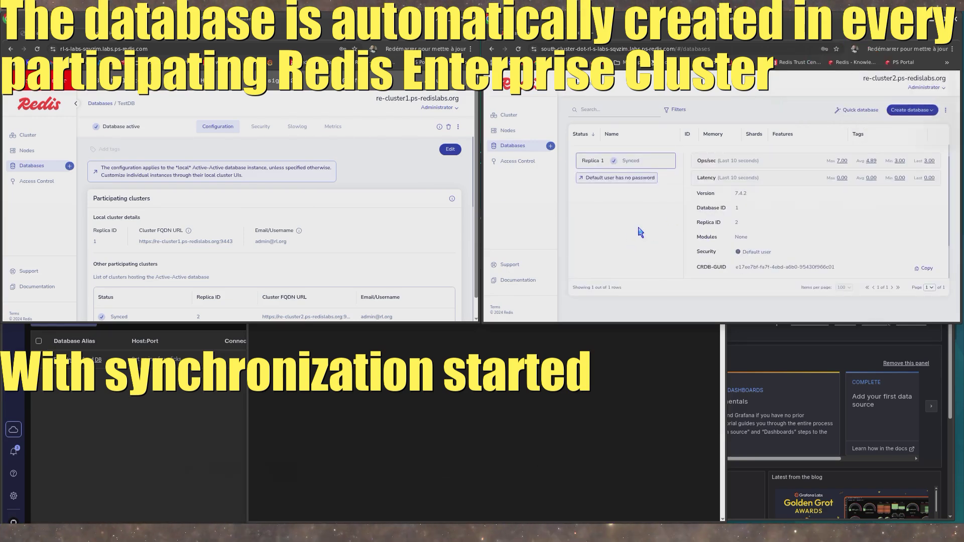
scroll(640, 232, down, 1)
scroll(350, 277, down, 3)
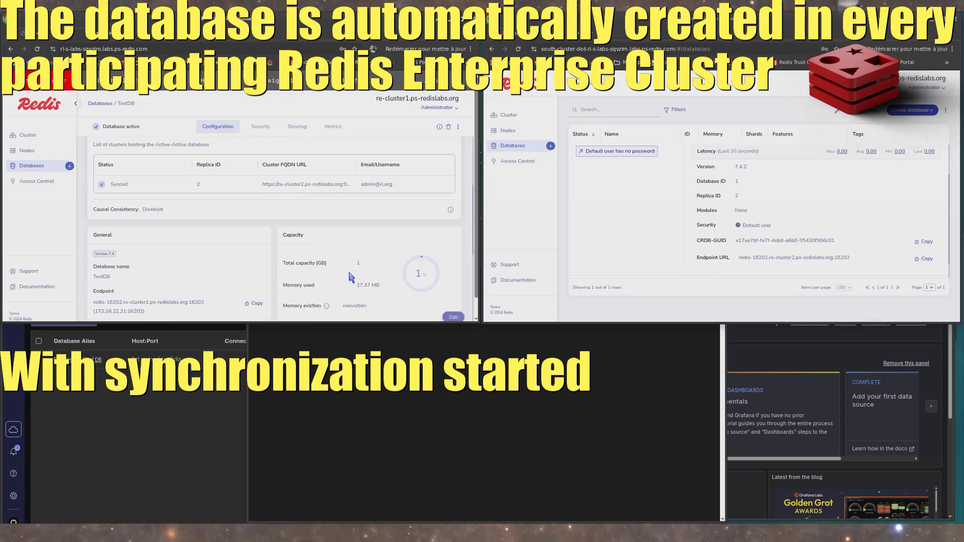
scroll(351, 277, down, 3)
scroll(334, 261, down, 5)
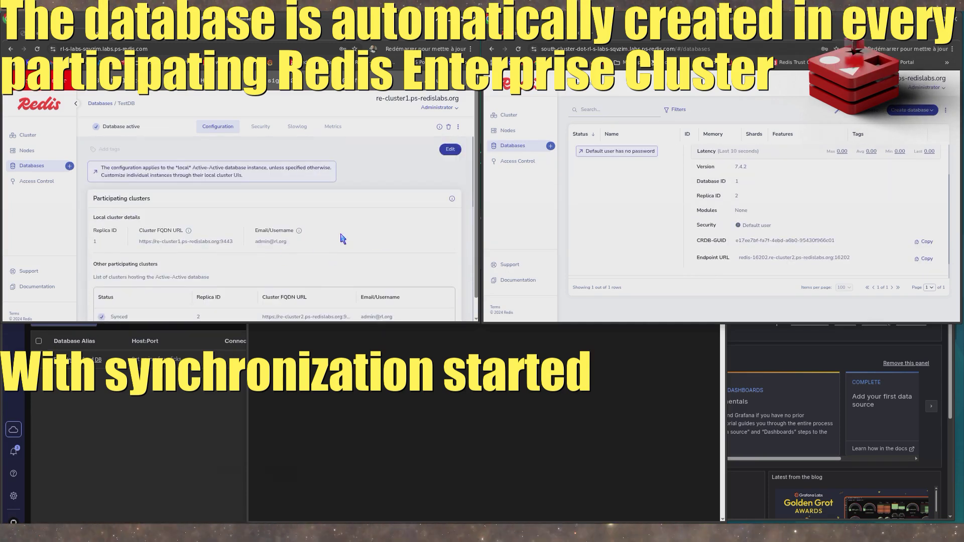
scroll(342, 238, down, 2)
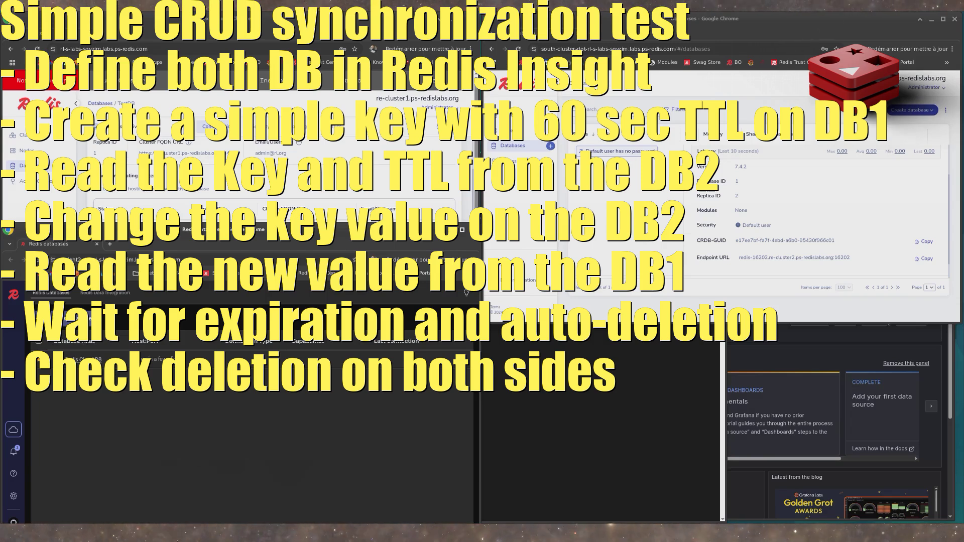
- Start adding a Redis database in Redis Insight and clear the default connection URL
click(72, 321)
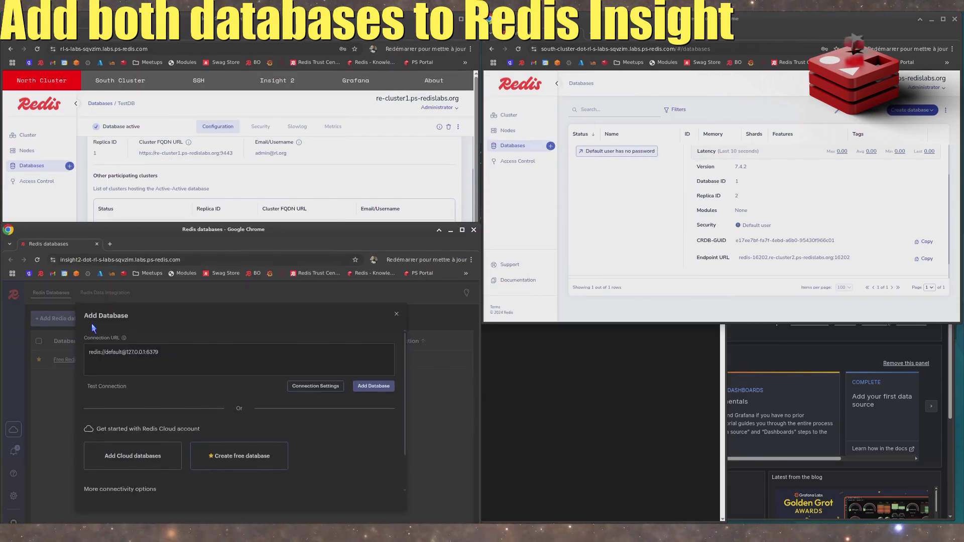
click(200, 360)
key(BackSpace)
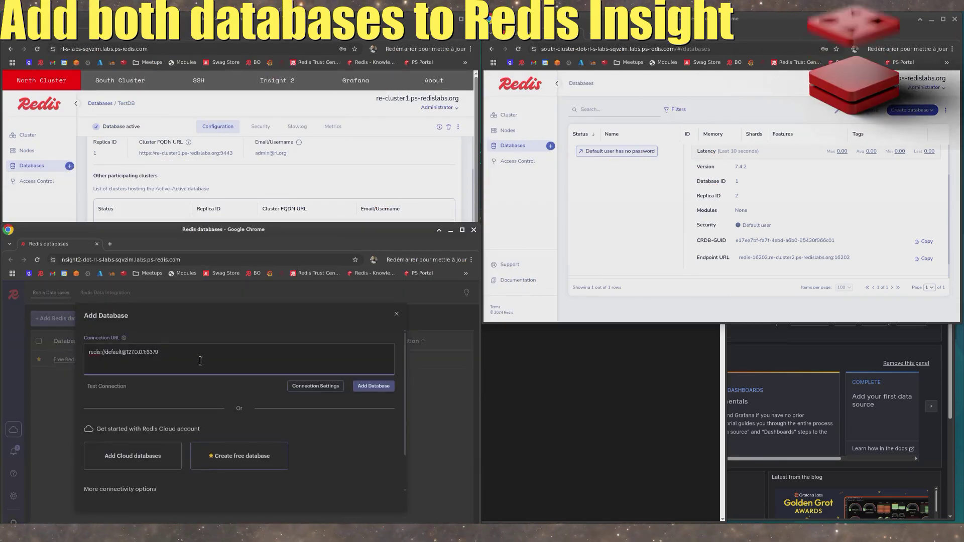
key(BackSpace)
key(BackSpace)
key(BackSpace)
key(BackSpace)
key(BackSpace)
key(BackSpace)
key(BackSpace)
key(BackSpace)
key(BackSpace)
key(BackSpace)
key(BackSpace)
key(BackSpace)
key(BackSpace)
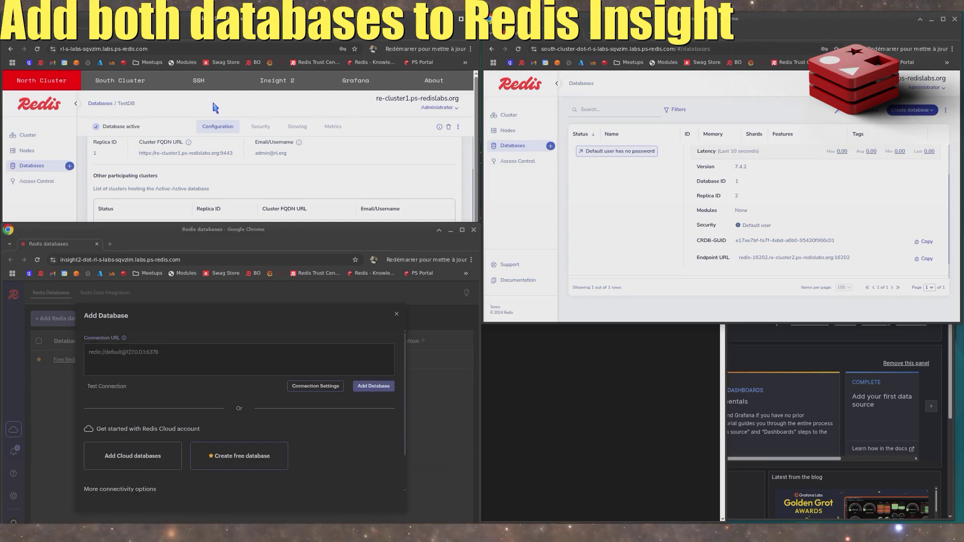
- Copy TestDB's endpoint redis-16202.re-cluster1.ps-redislabs.org:16202 from the north cluster into the Redis Insight connection URL
click(245, 177)
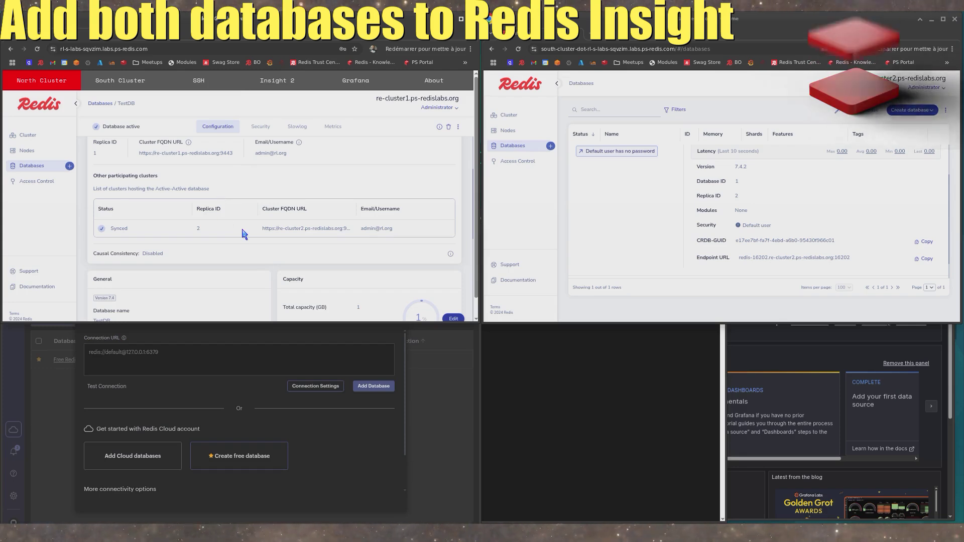
scroll(200, 293, down, 2)
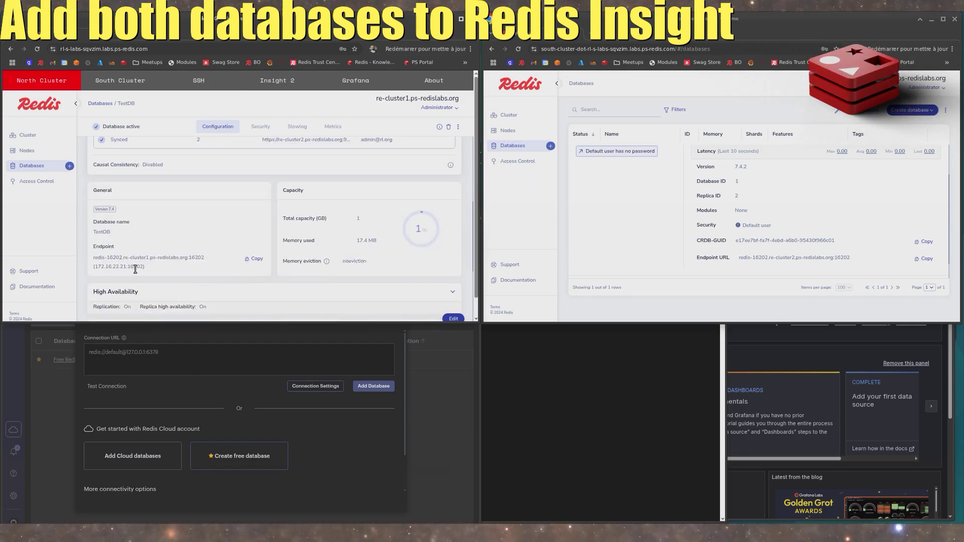
drag(95, 267, 130, 268)
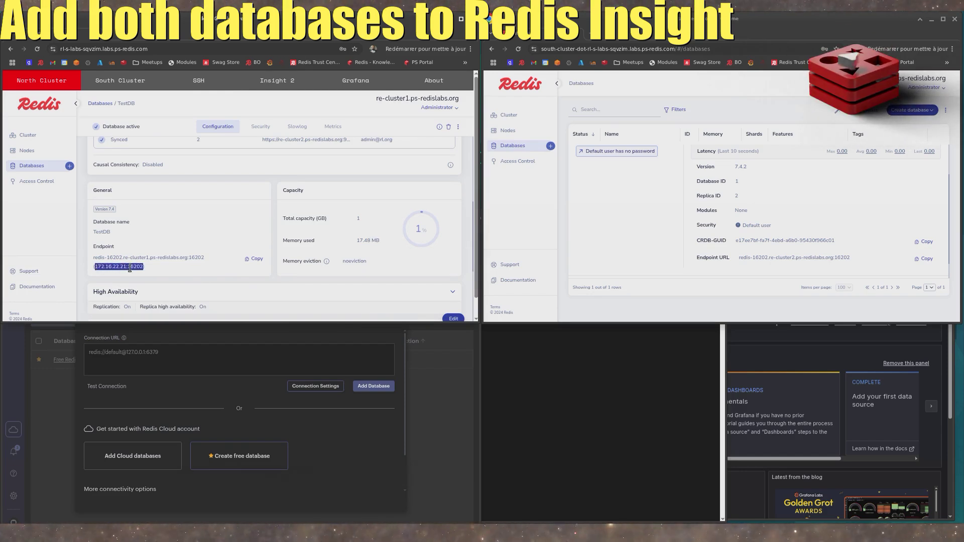
drag(94, 258, 166, 259)
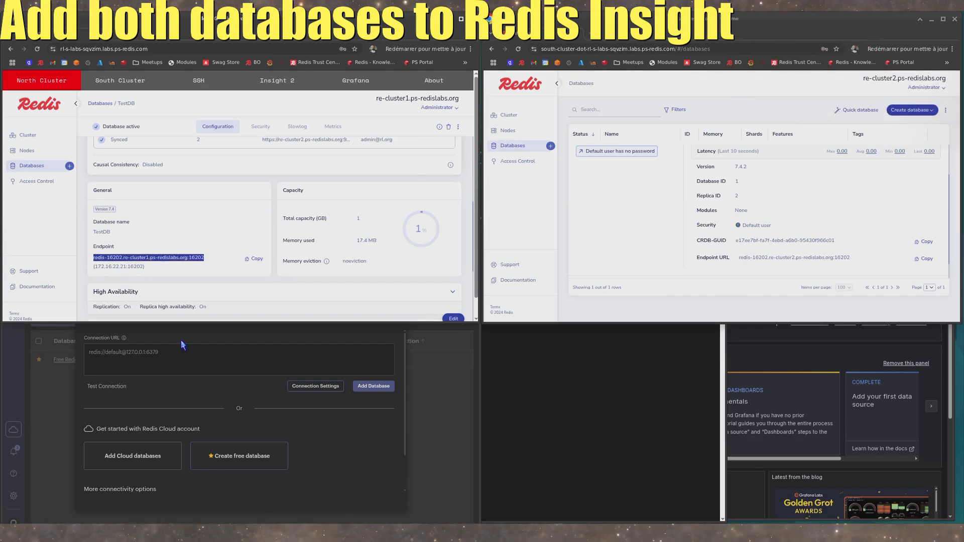
click(170, 353)
text(redis-16202.re-cluster1.ps-redislabs.org:16202)
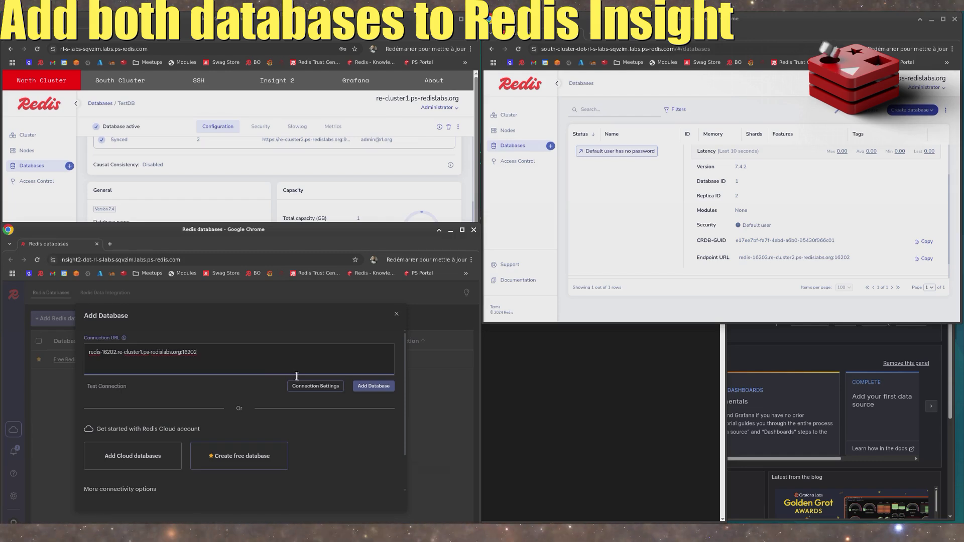
- Add the north cluster database to Redis Insight, view its key browser, and return to the database list
click(366, 386)
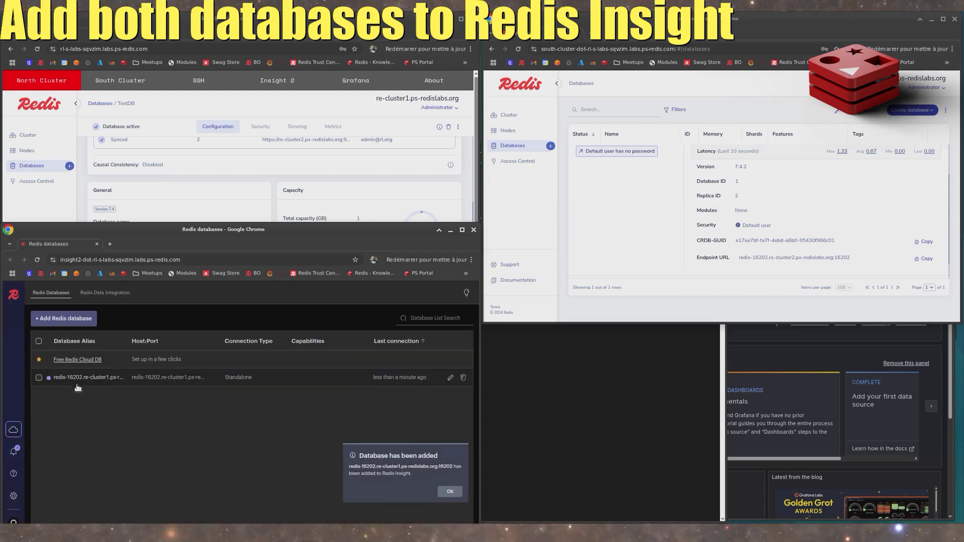
click(78, 387)
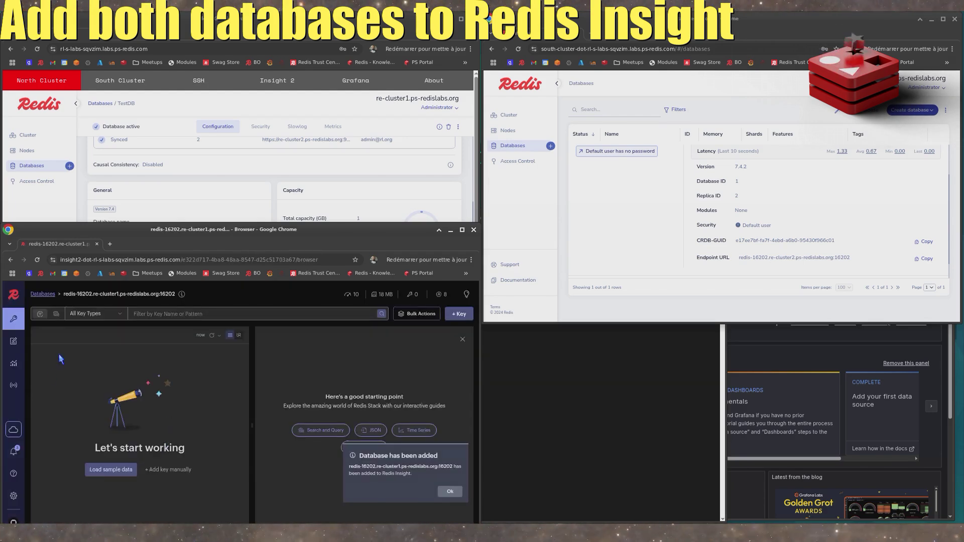
click(43, 295)
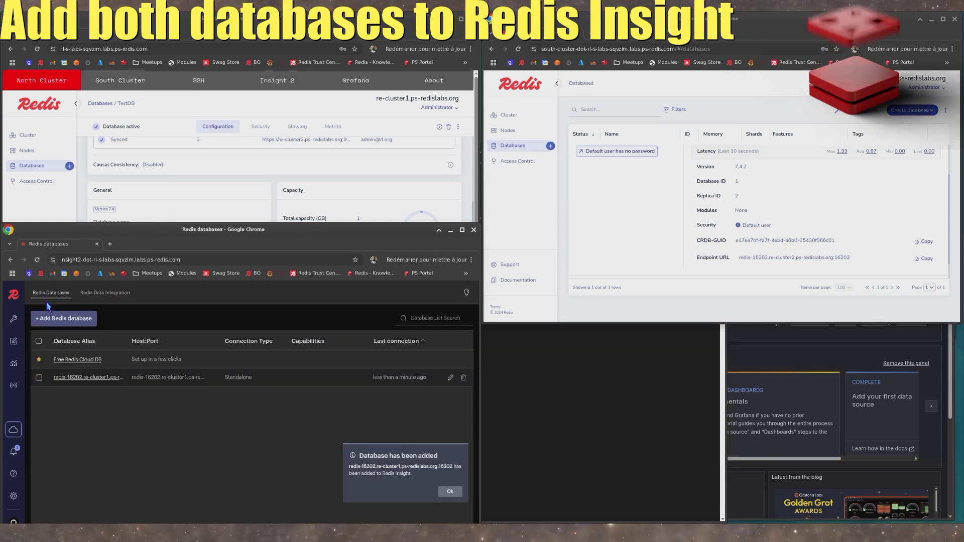
- Open TestDB's configuration on the south cluster and copy its endpoint redis-16202.re-cluster2.ps-redislabs.org:16202
click(632, 192)
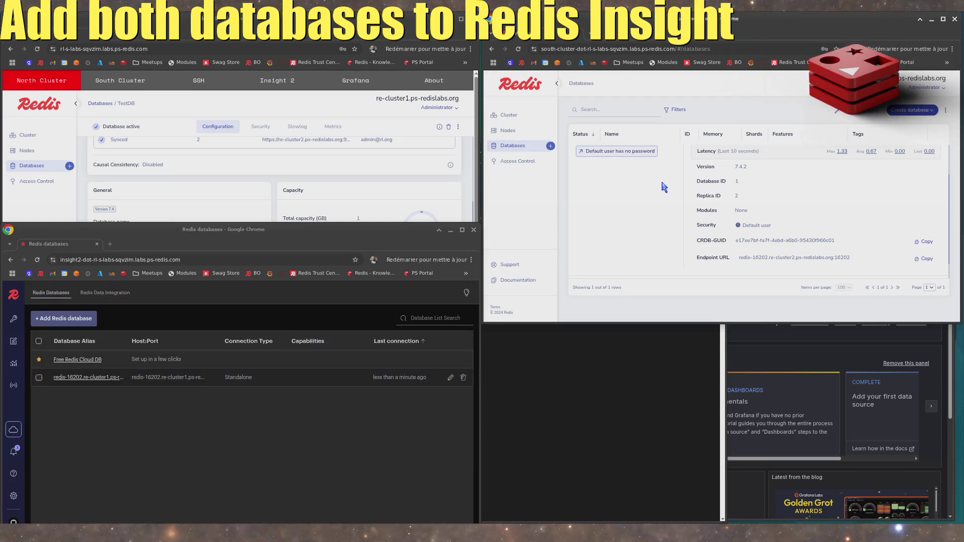
scroll(636, 185, up, 2)
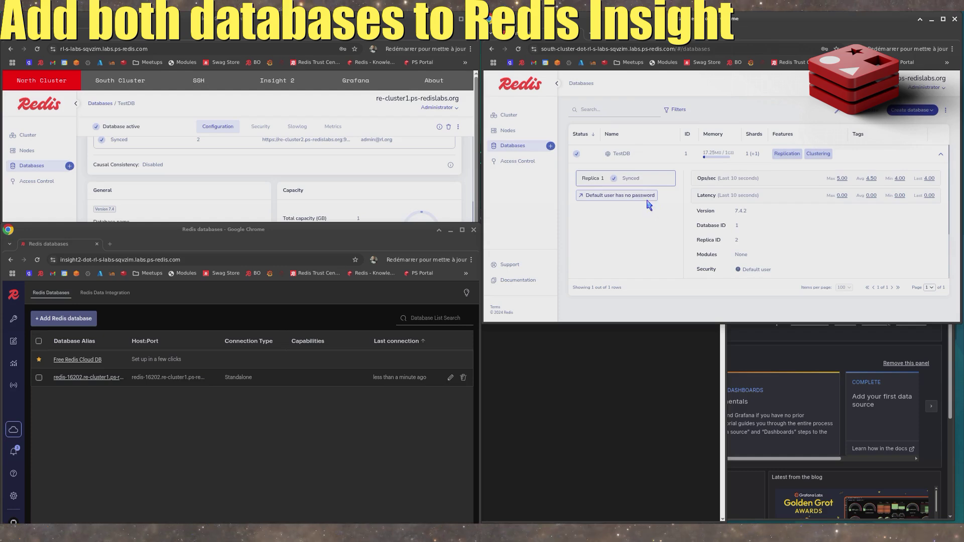
click(622, 154)
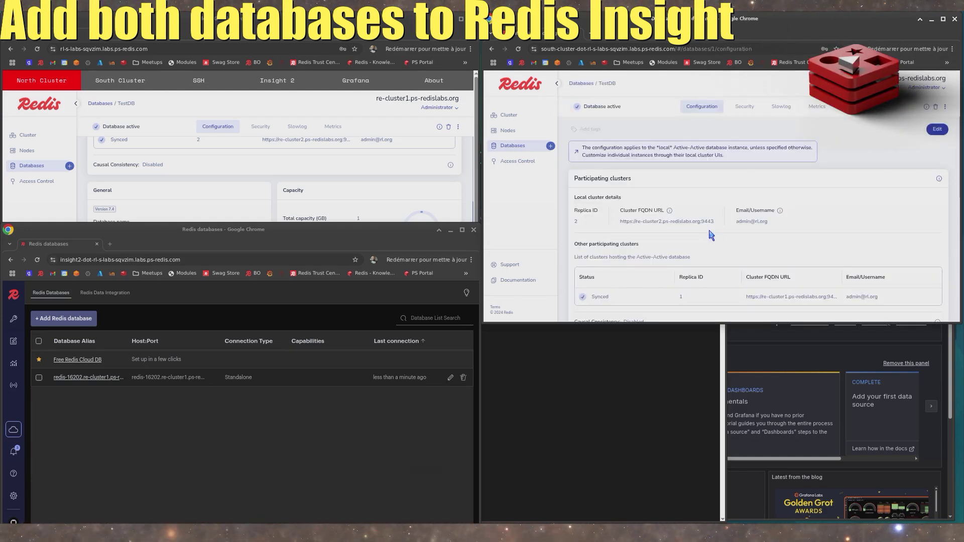
scroll(711, 235, down, 3)
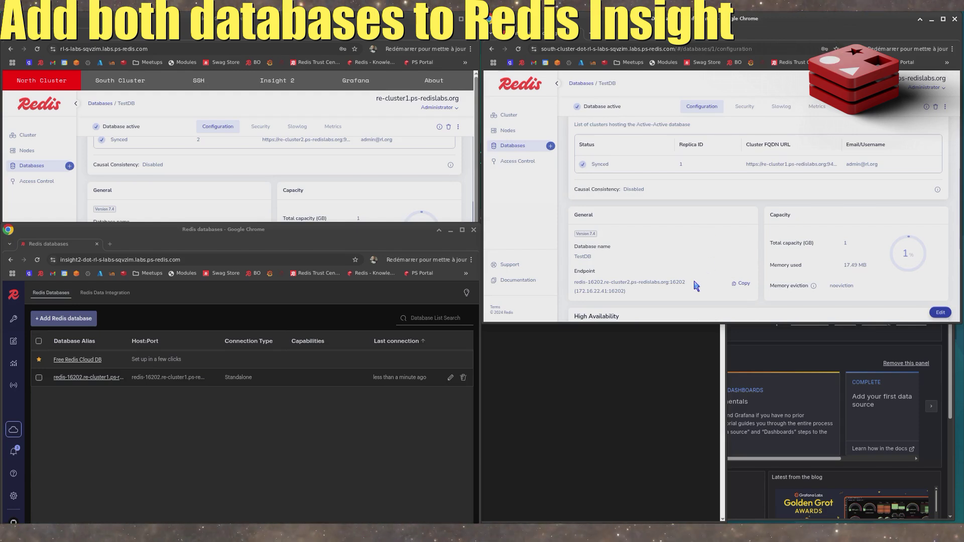
drag(682, 282, 574, 282)
key(ctrl+c)
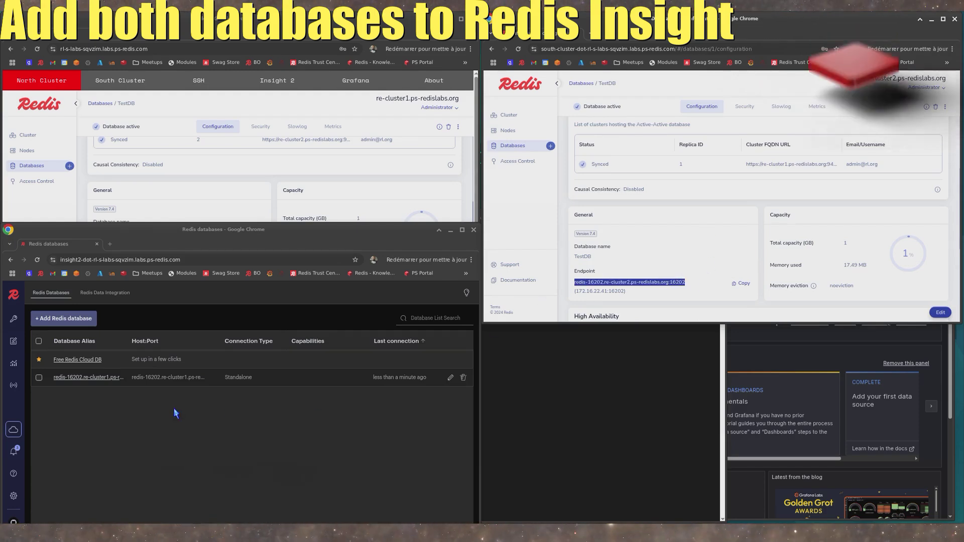
- Add the south cluster database to Redis Insight using the copied endpoint redis-16202.re-cluster2.ps-redislabs.org:16202 as the connection URL
click(58, 318)
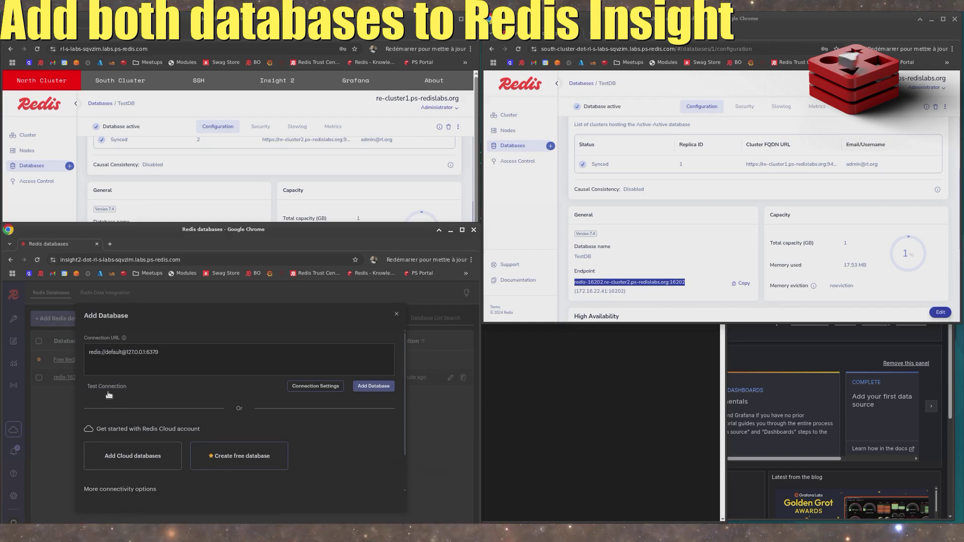
click(201, 365)
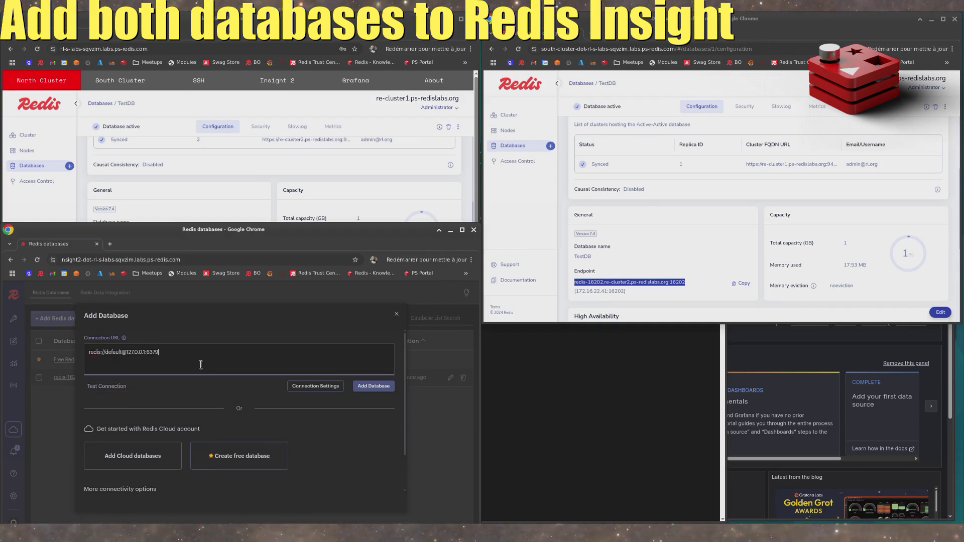
key(BackSpace)
key(BackSpace)
key(BackSpace)
key(BackSpace)
key(BackSpace)
key(BackSpace)
key(BackSpace)
key(BackSpace)
key(BackSpace)
key(BackSpace)
key(BackSpace)
key(BackSpace)
key(BackSpace)
key(BackSpace)
key(BackSpace)
key(BackSpace)
key(BackSpace)
key(BackSpace)
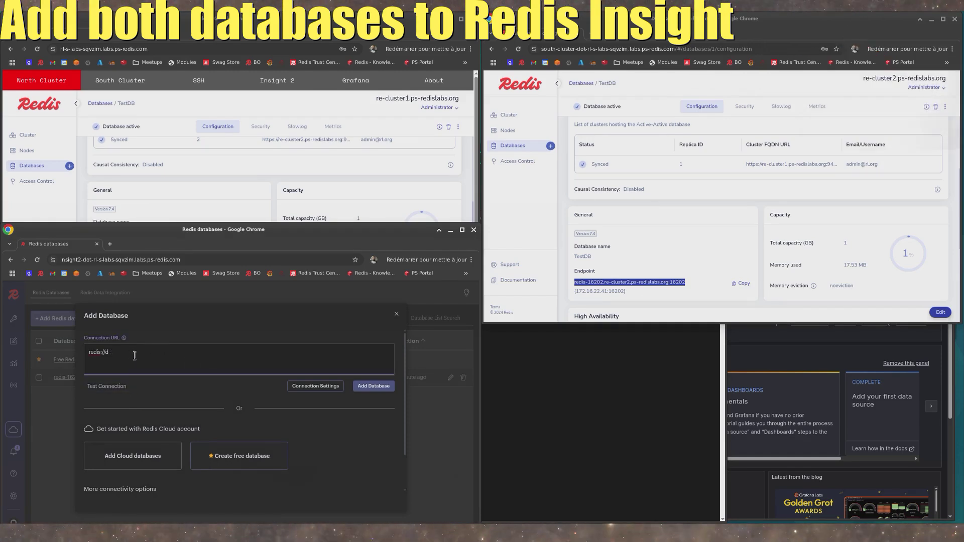
key(ctrl+v)
click(373, 387)
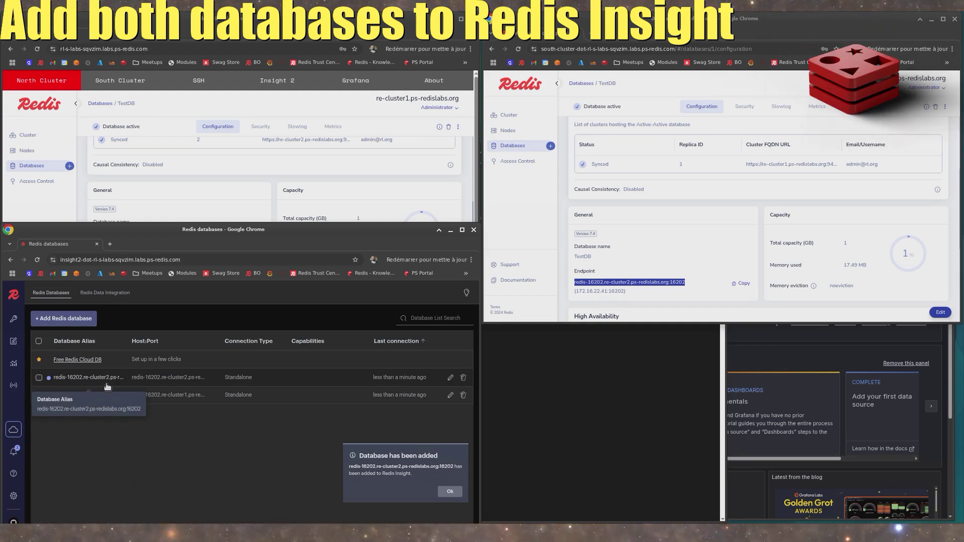
- In the north cluster database, manually add a String key named a with value 1 and a TTL of 60
click(110, 397)
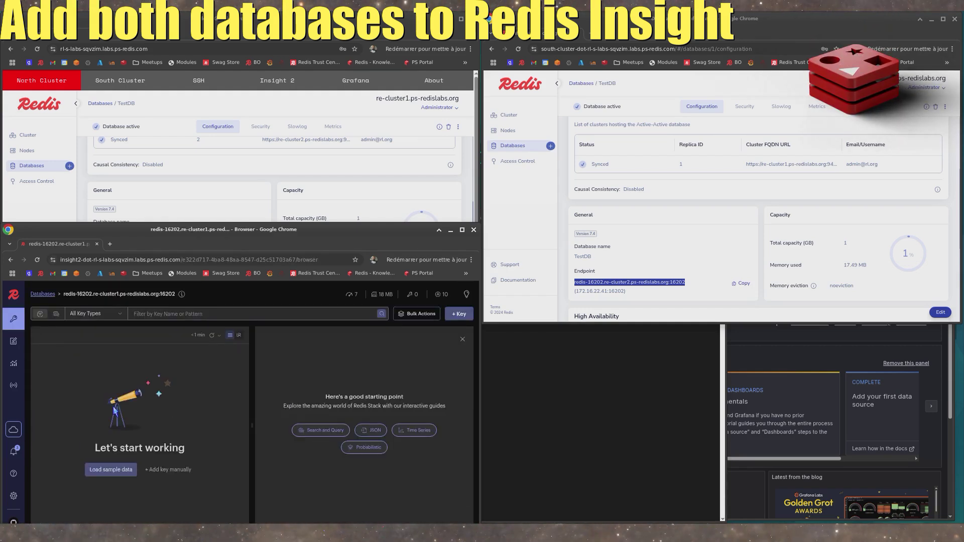
click(171, 469)
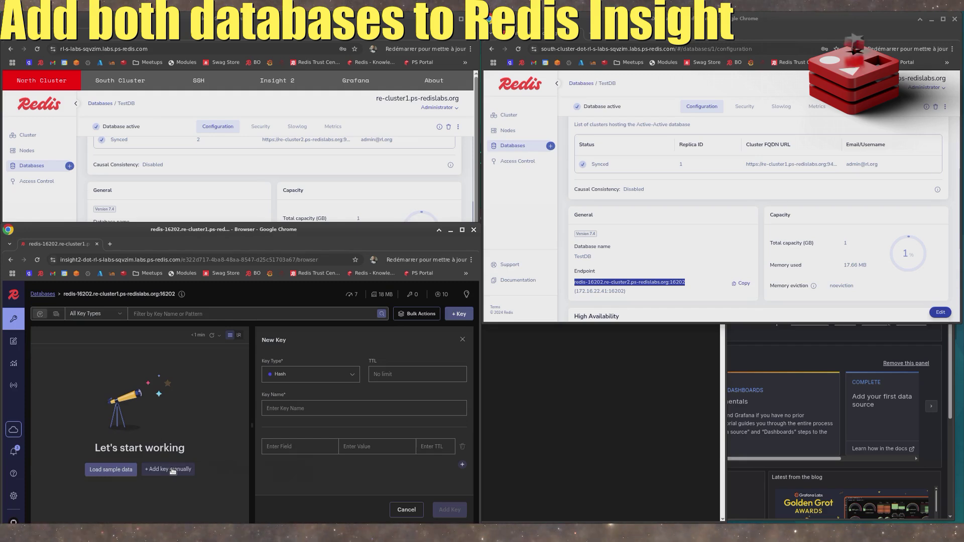
click(309, 378)
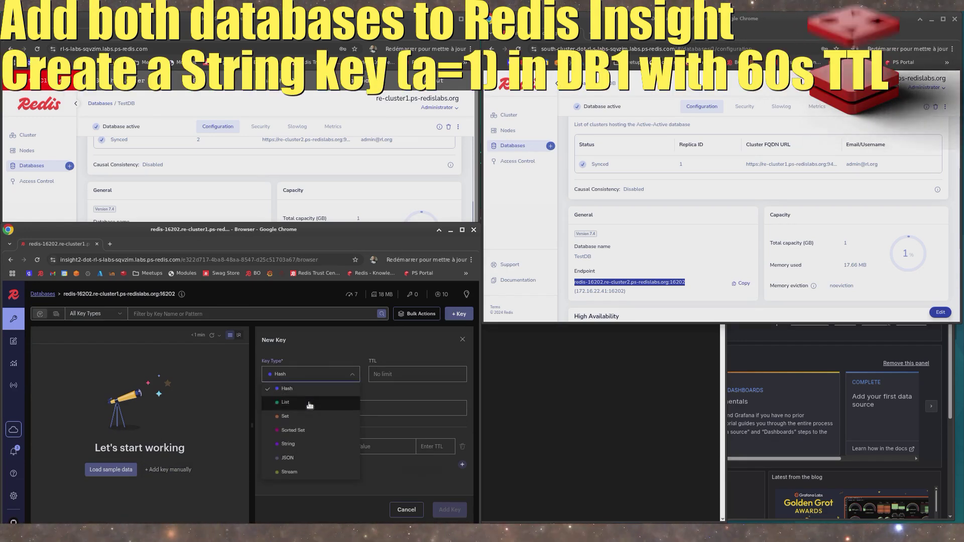
click(308, 444)
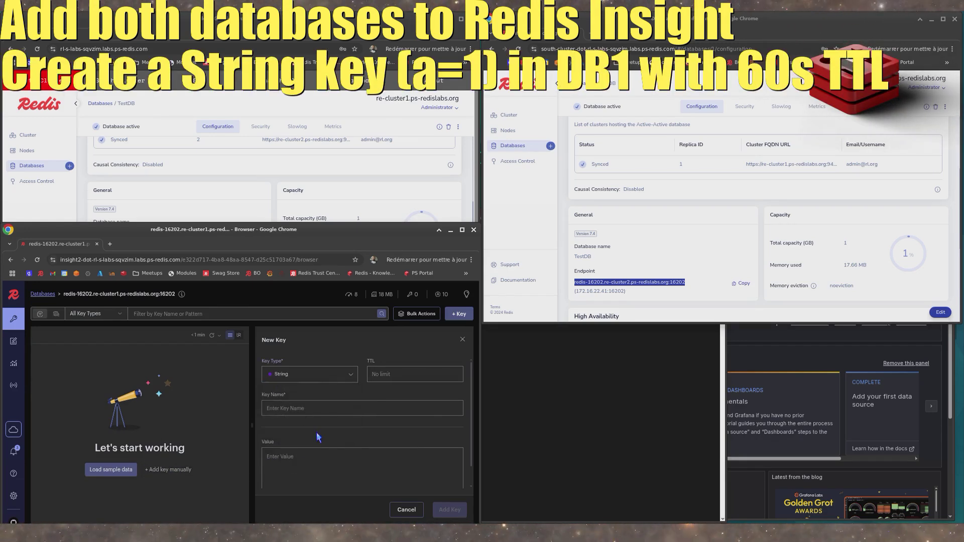
click(385, 375)
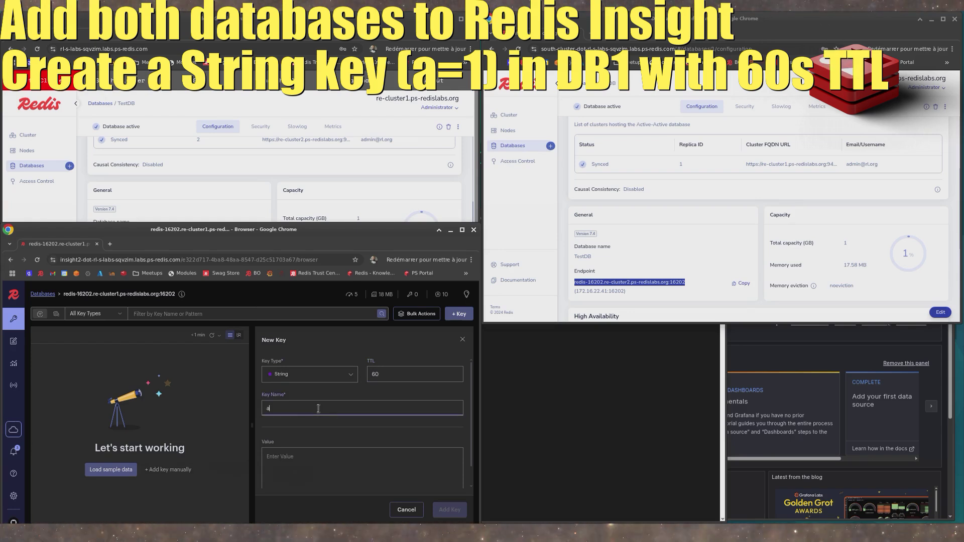
click(303, 457)
text(1)
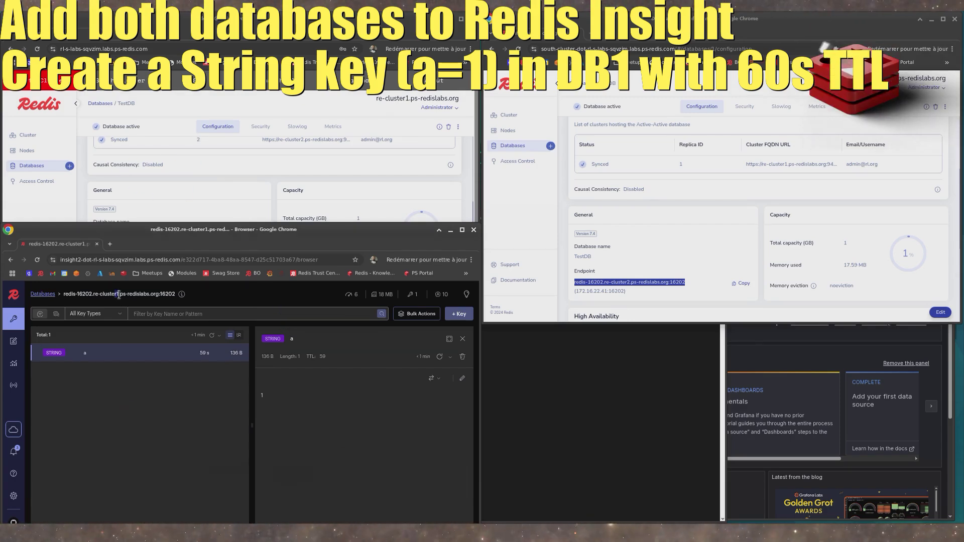
- Open key a in the south cluster database and set its value to 2
click(45, 295)
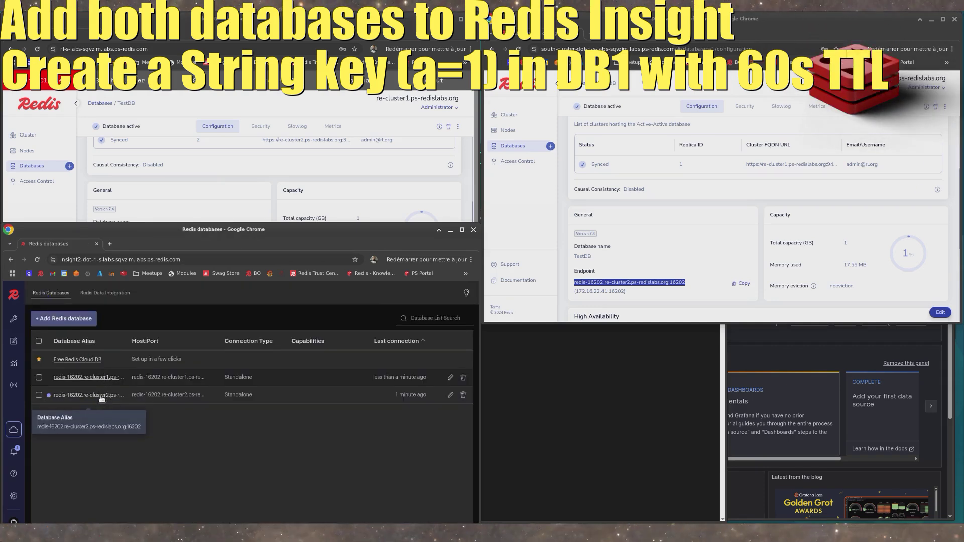
click(103, 395)
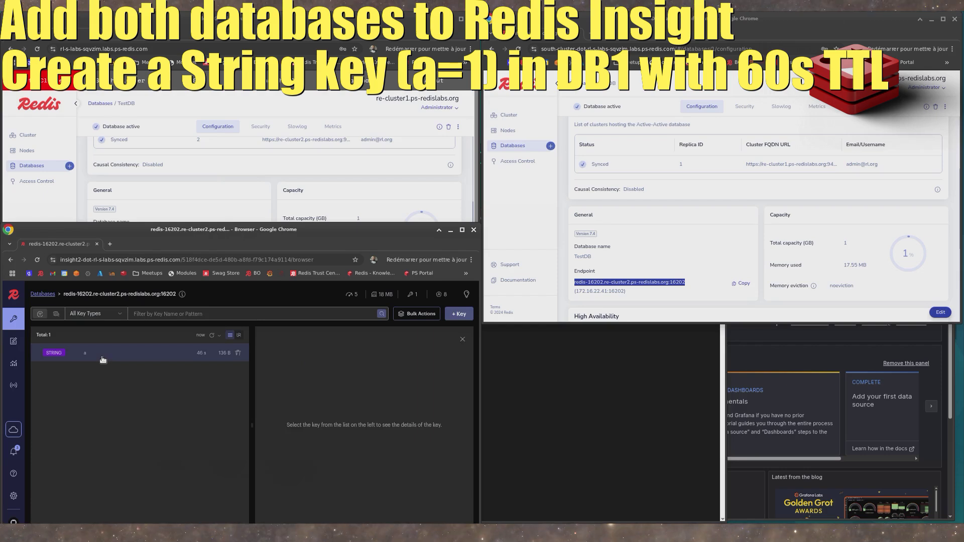
click(191, 358)
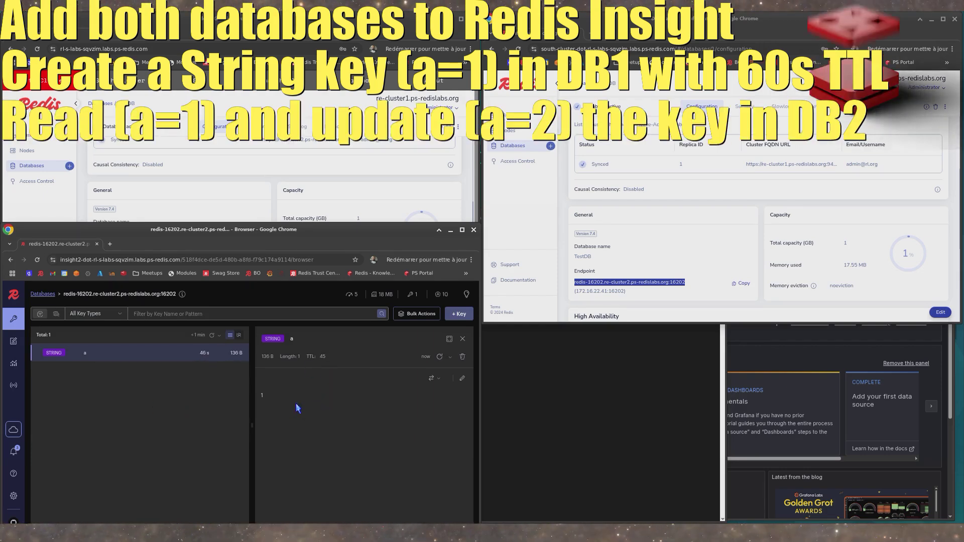
click(463, 380)
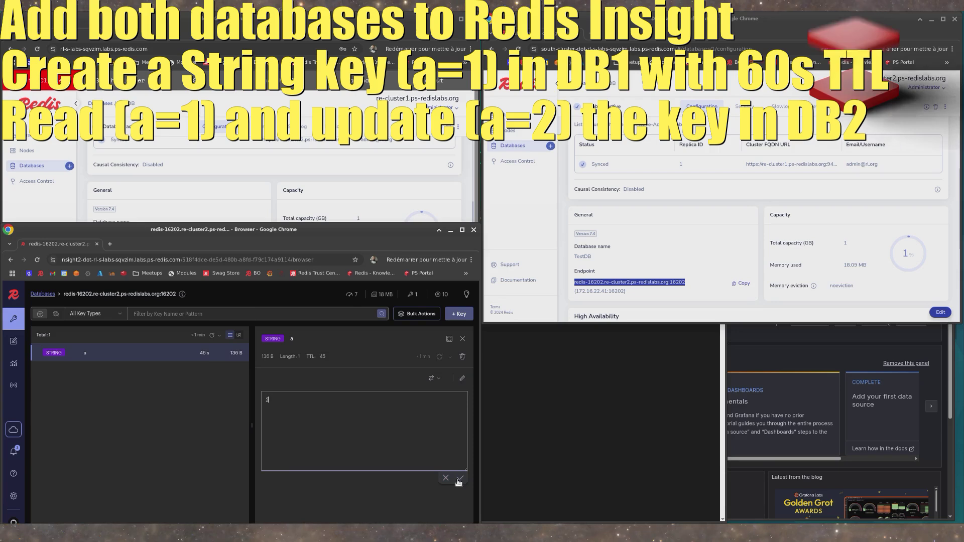
click(461, 479)
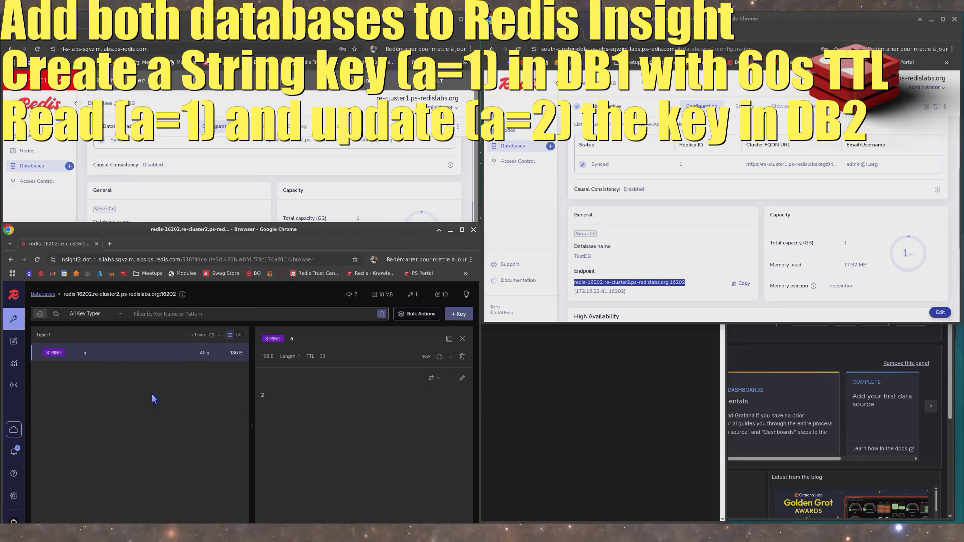
- Inspect key a in the north cluster database until its TTL runs out, and check the south cluster database for its deletion
click(43, 294)
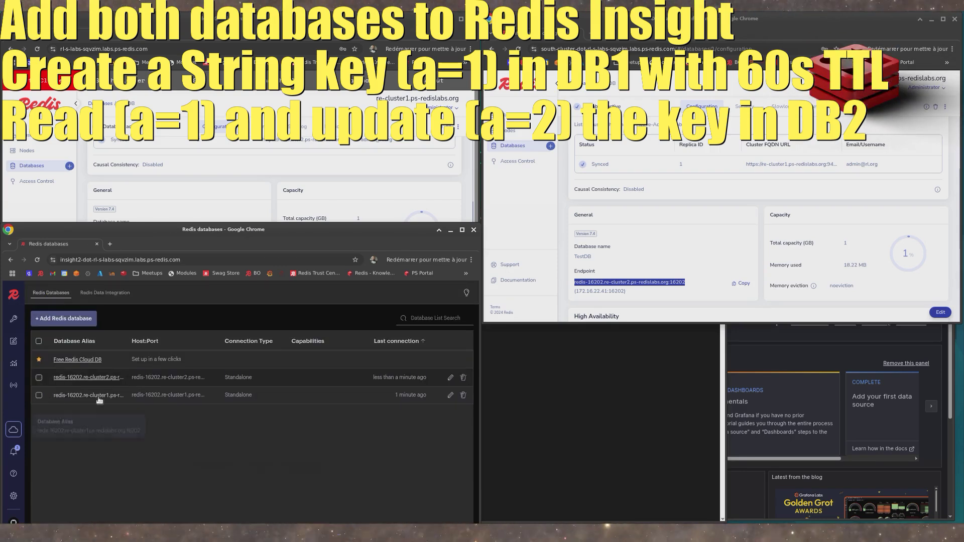
click(88, 396)
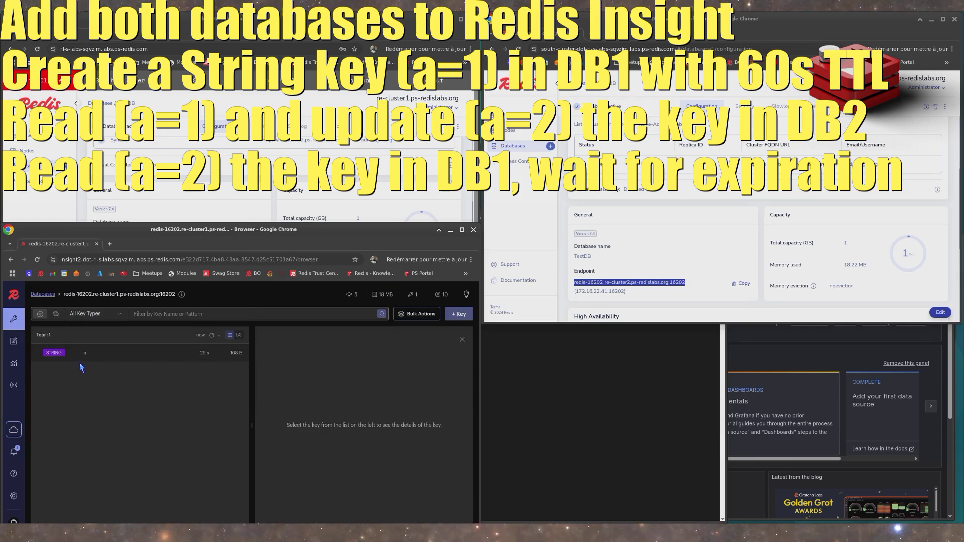
click(103, 358)
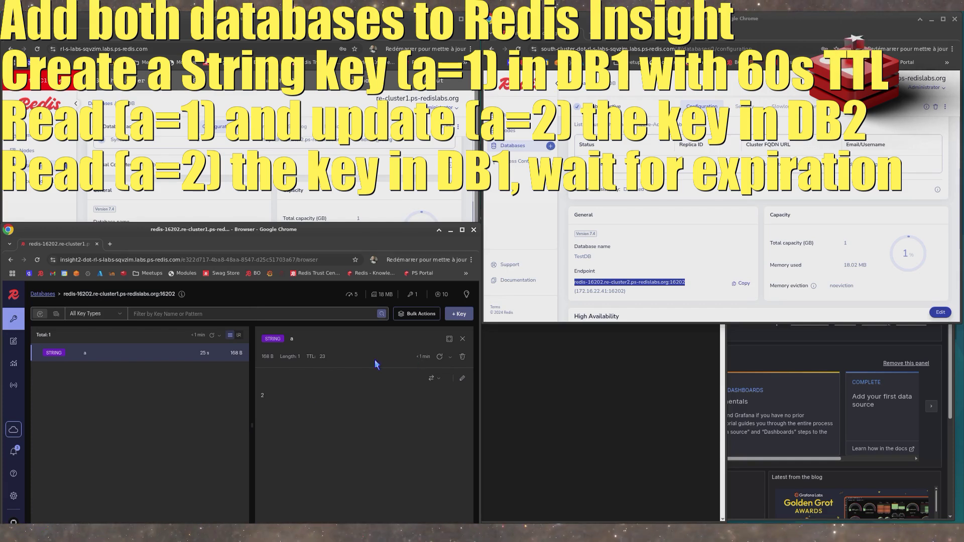
click(449, 358)
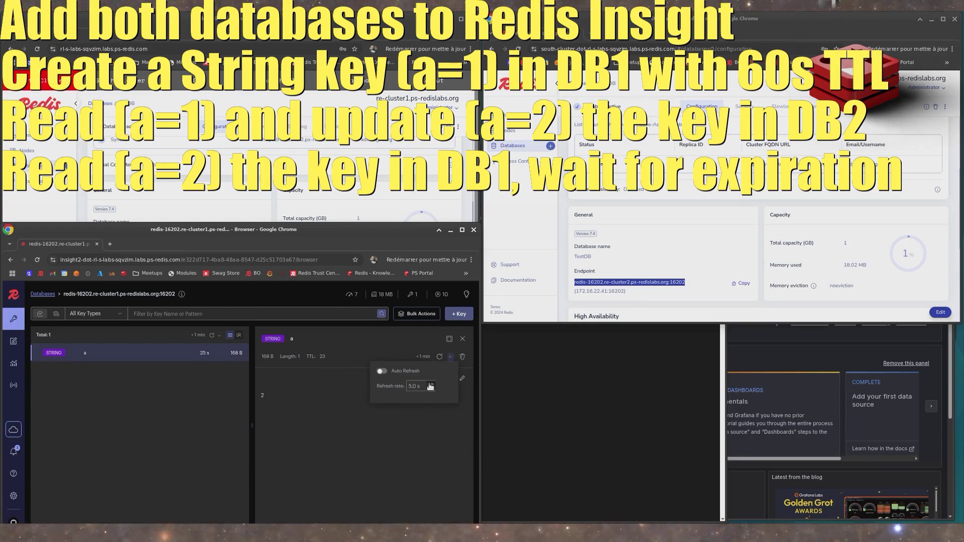
click(363, 418)
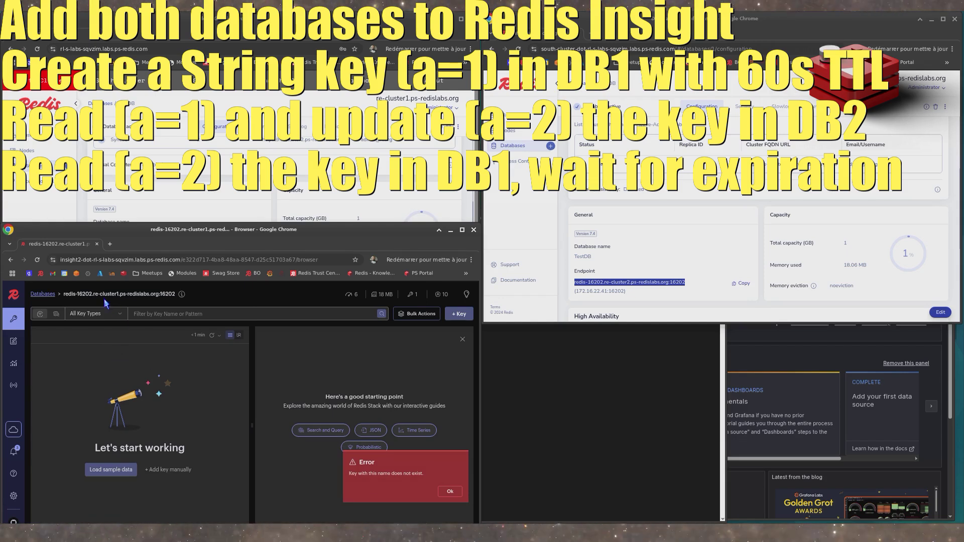
click(52, 297)
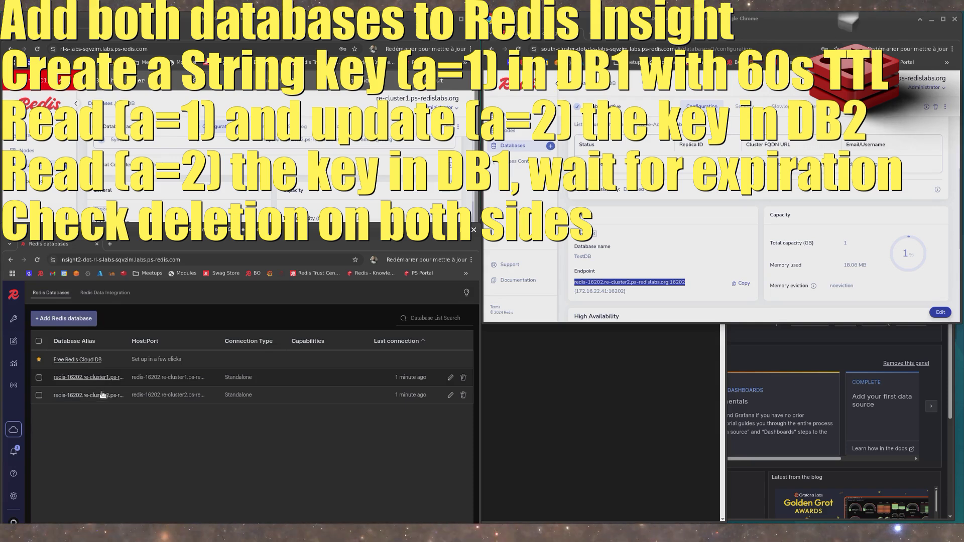
click(103, 395)
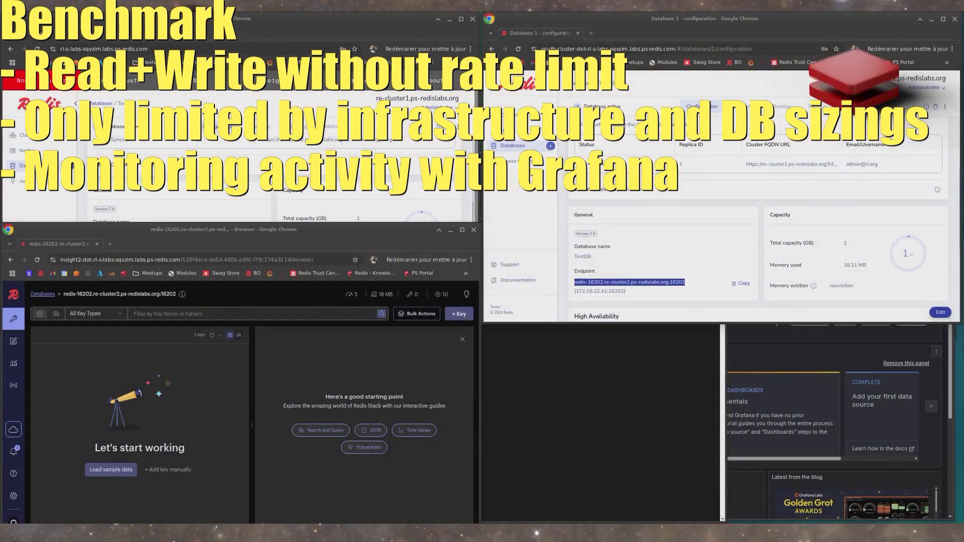
- Switch to the SSH terminal and try to rerun the previous memtier_benchmark command against redis-14092.re-cluster1.ps-redislabs.org
click(579, 409)
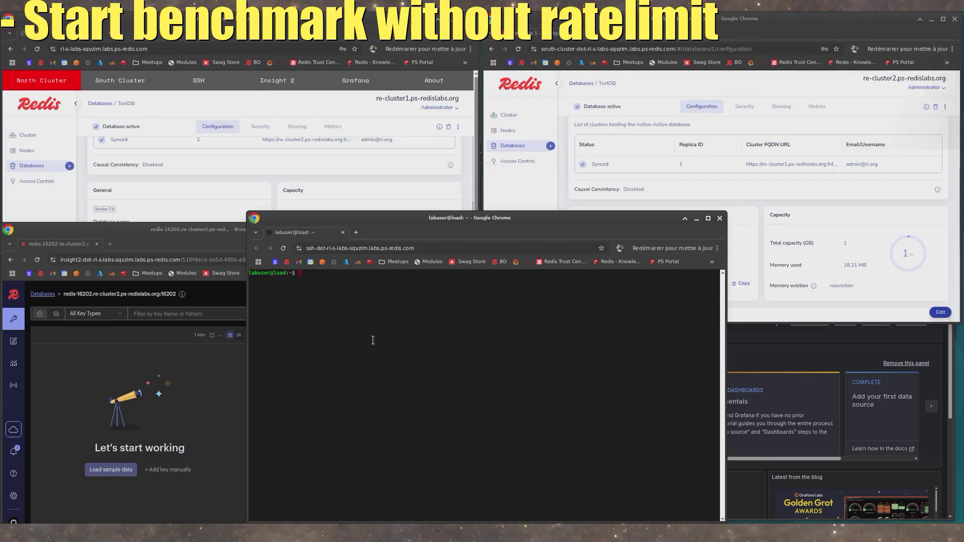
key(Up)
key(Return)
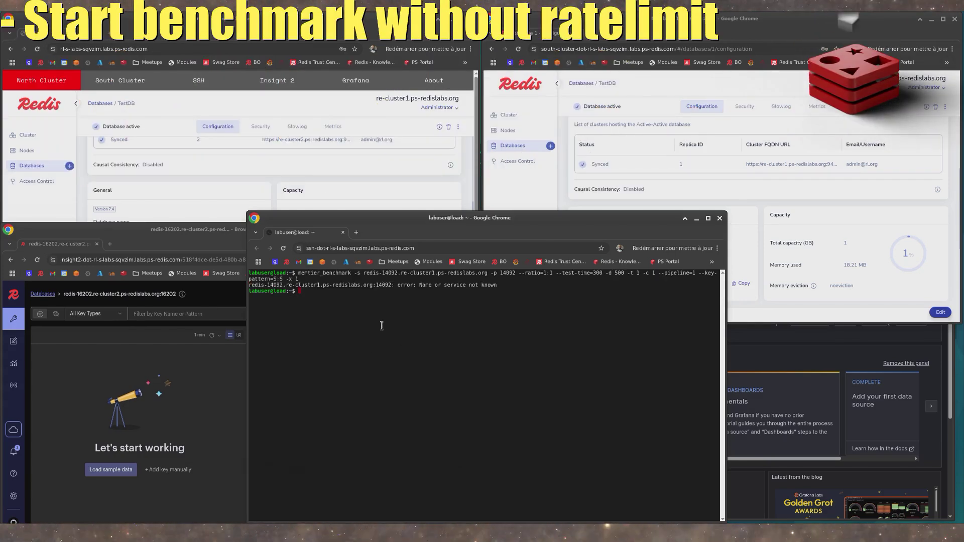
- Recall the last memtier_benchmark command in the SSH terminal and remove the hostname after its -s option
key(Up)
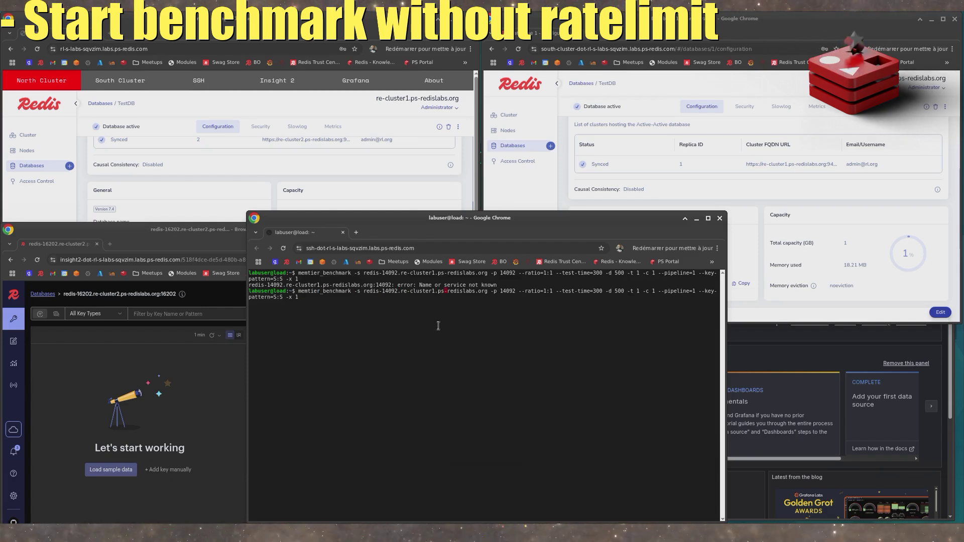
key(Right)
key(Right)
key(Right)
key(Right)
key(Right)
key(Right)
key(Right)
key(Right)
key(Right)
key(Right)
key(Right)
key(Right)
key(Right)
key(Right)
key(BackSpace)
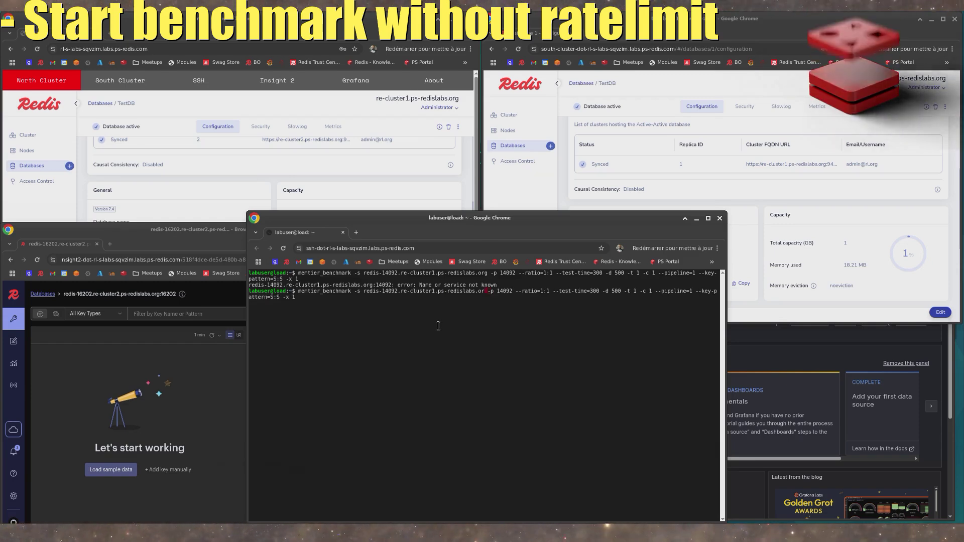
key(BackSpace)
key(BackSpace)
key(BackSpace)
key(BackSpace)
key(BackSpace)
key(BackSpace)
key(BackSpace)
key(BackSpace)
key(BackSpace)
key(BackSpace)
key(BackSpace)
key(BackSpace)
key(BackSpace)
key(BackSpace)
key(BackSpace)
key(BackSpace)
key(BackSpace)
key(BackSpace)
key(BackSpace)
key(BackSpace)
key(BackSpace)
key(BackSpace)
key(BackSpace)
key(BackSpace)
key(BackSpace)
key(BackSpace)
key(BackSpace)
key(BackSpace)
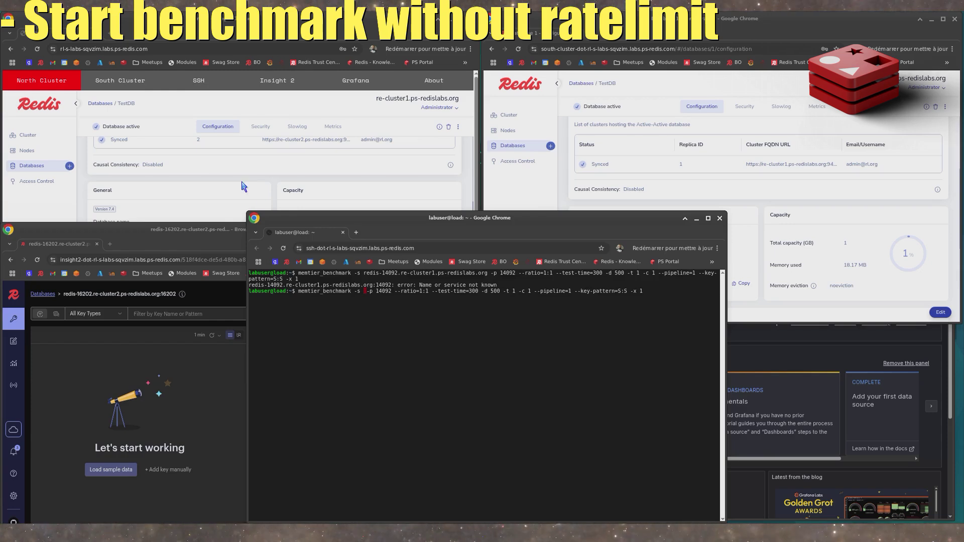
- Copy TestDB's hostname redis-16202.re-cluster1.ps-redislabs.org from the north cluster configuration into the benchmark command's -s option
click(253, 193)
double_click(199, 257)
drag(187, 259, 99, 259)
key(ctrl+c)
click(353, 365)
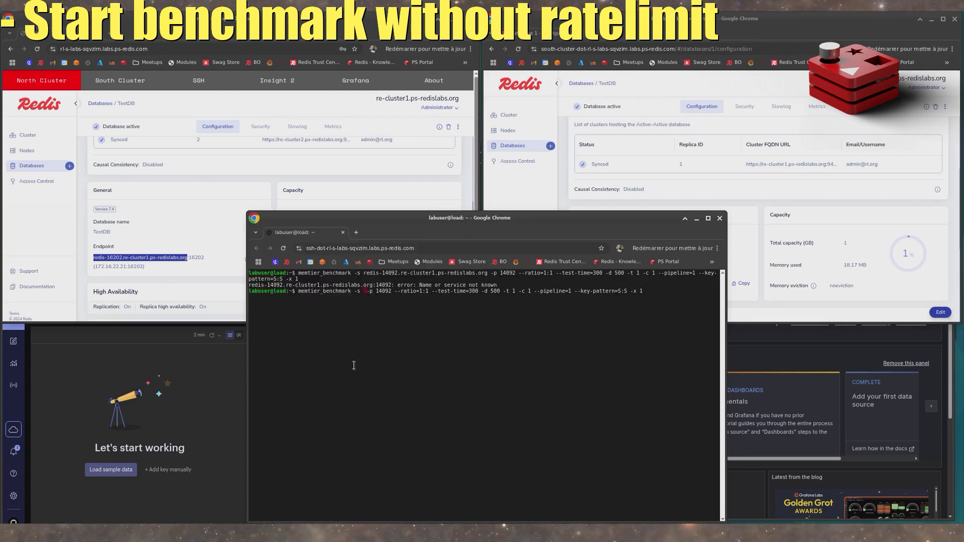
middle_click(384, 344)
- Set the benchmark command's -p port to 16202 and run it
key(Right)
key(Right)
key(Right)
key(Right)
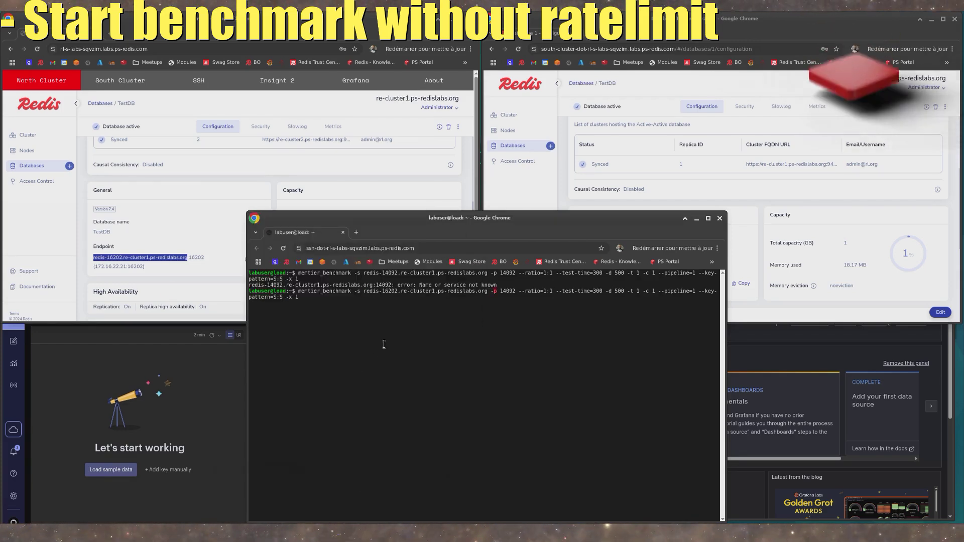
key(Right)
key(Right)
key(Right)
key(BackSpace)
key(BackSpace)
key(BackSpace)
key(BackSpace)
key(BackSpace)
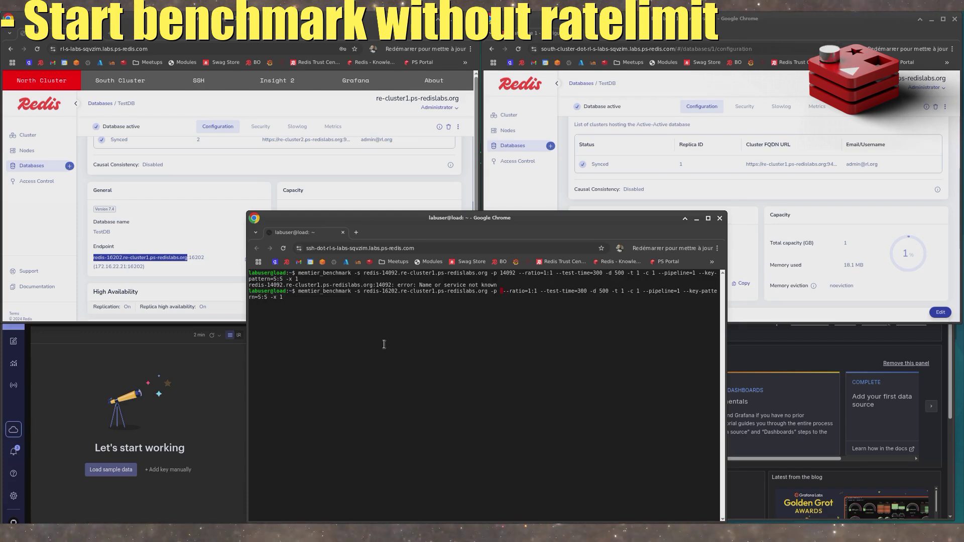
text(16202)
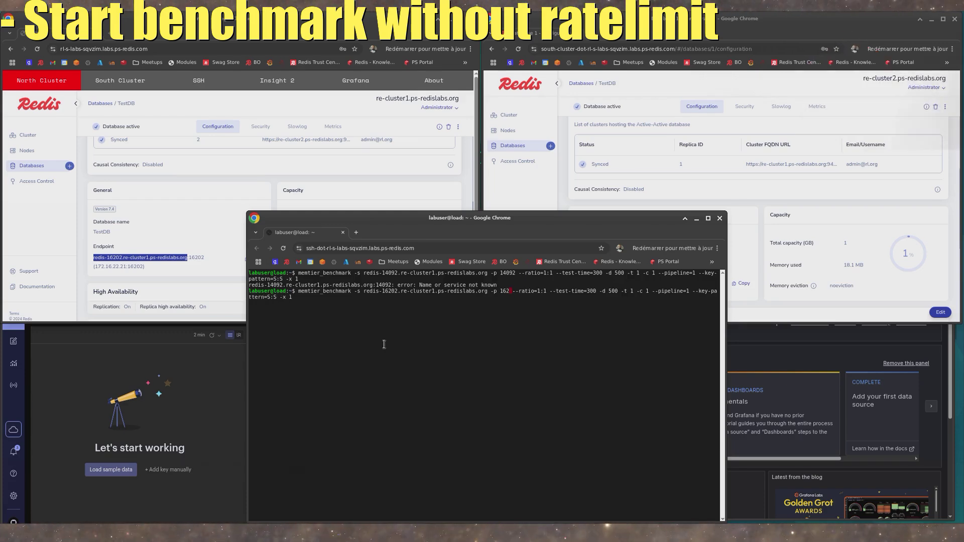
key(Return)
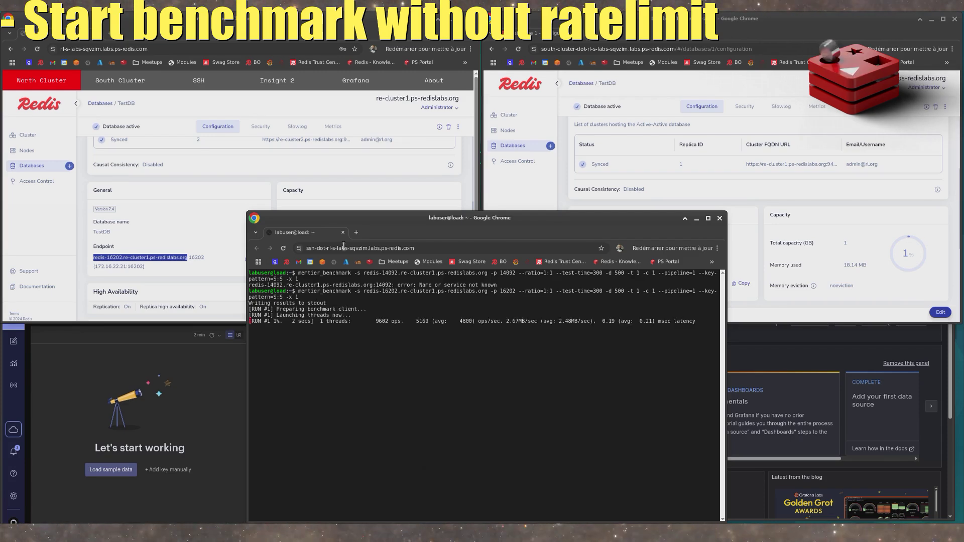
- Examine TestDB's metrics on the north cluster, including the operations, latency and memory charts
click(330, 128)
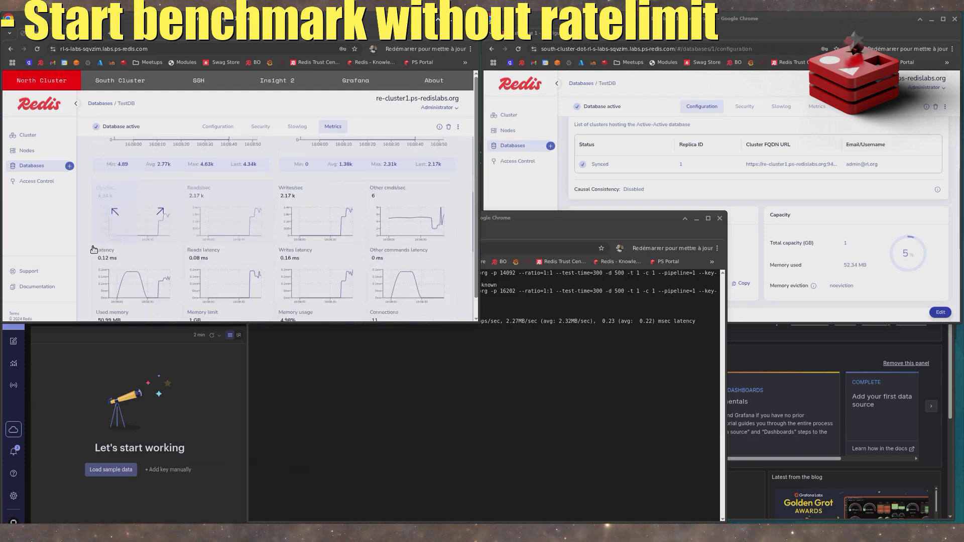
scroll(94, 252, down, 2)
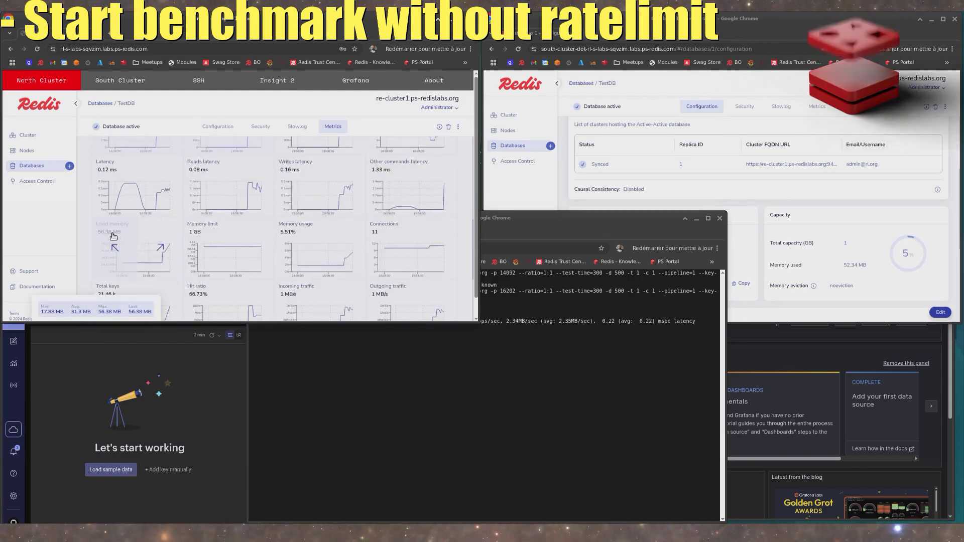
click(96, 216)
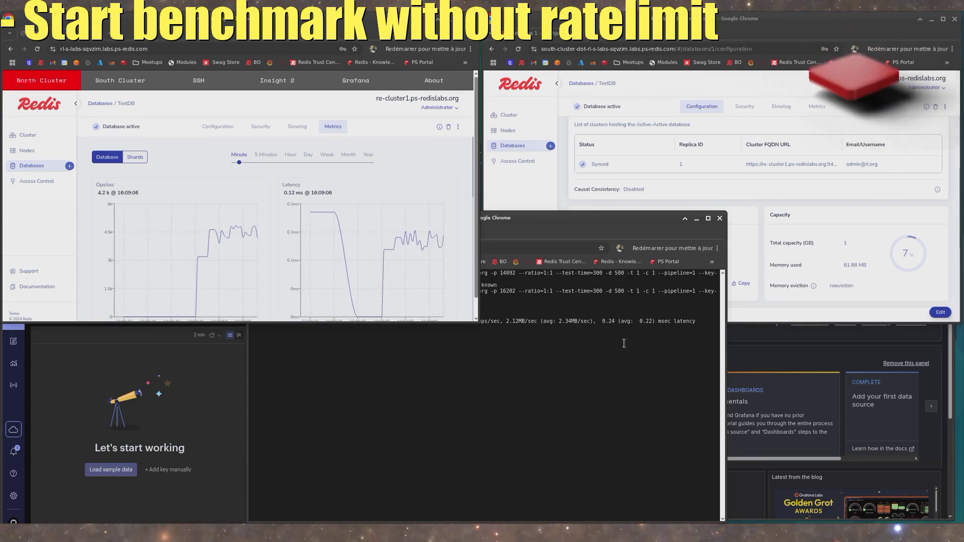
- Examine TestDB's metrics on the south cluster, including the operations, write and latency charts
click(817, 106)
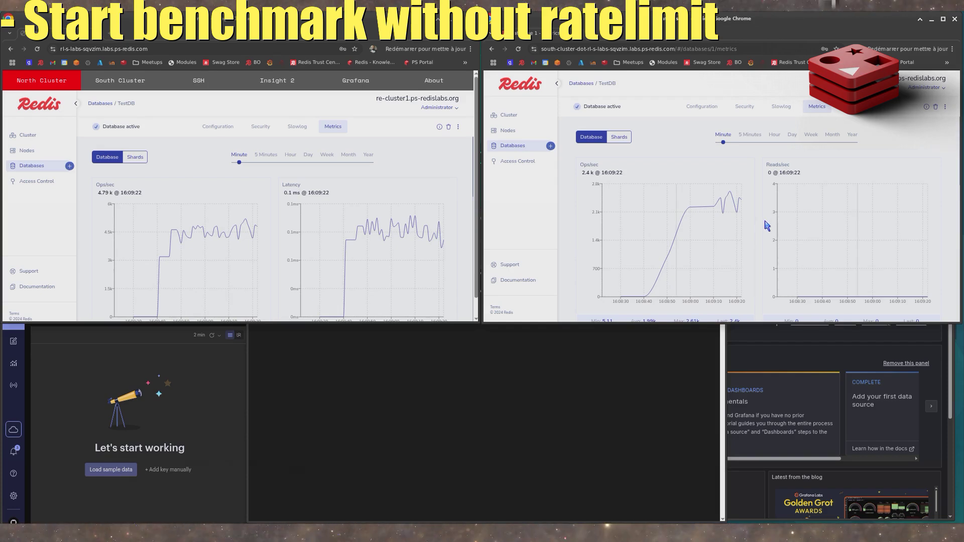
scroll(569, 253, down, 3)
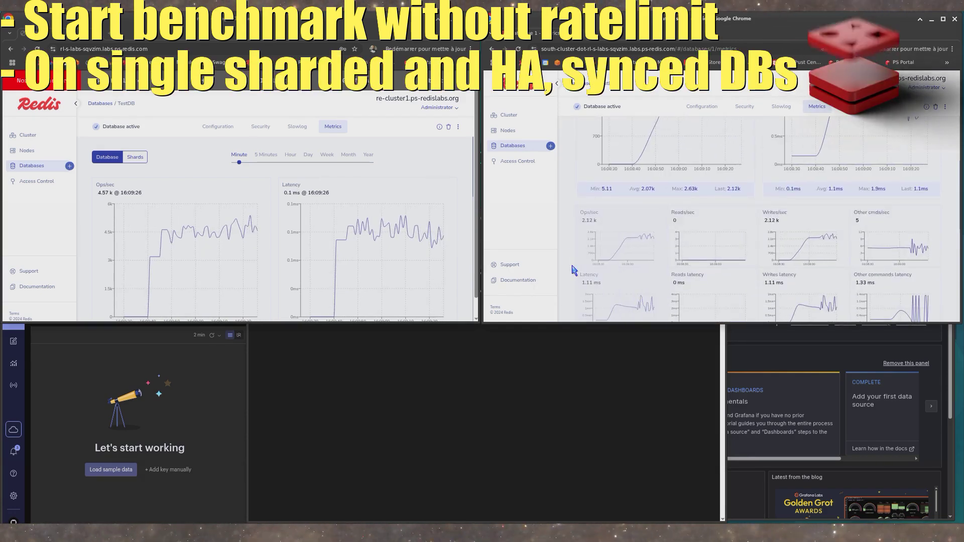
scroll(574, 270, up, 3)
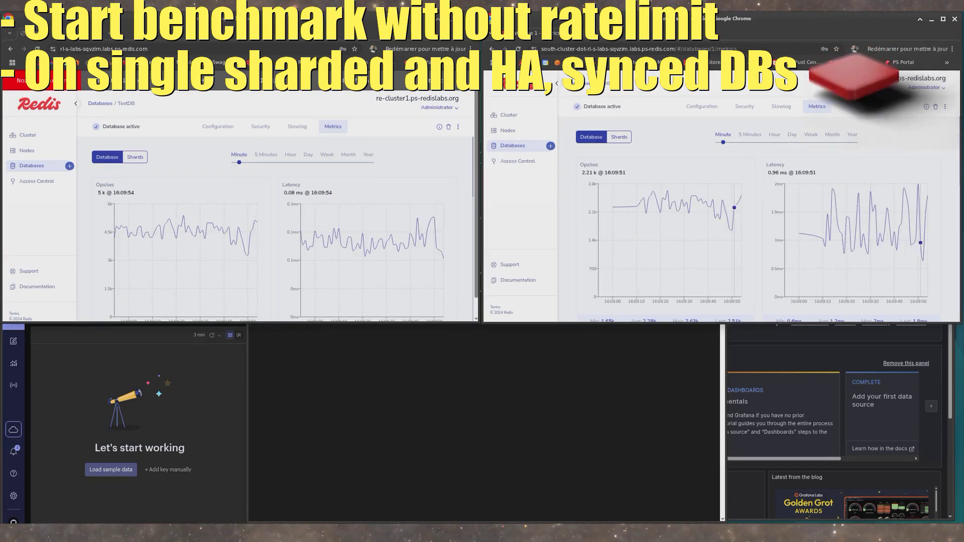
- Switch to Grafana, open the CRDB dashboard, and move and enlarge its window over the other windows
click(798, 360)
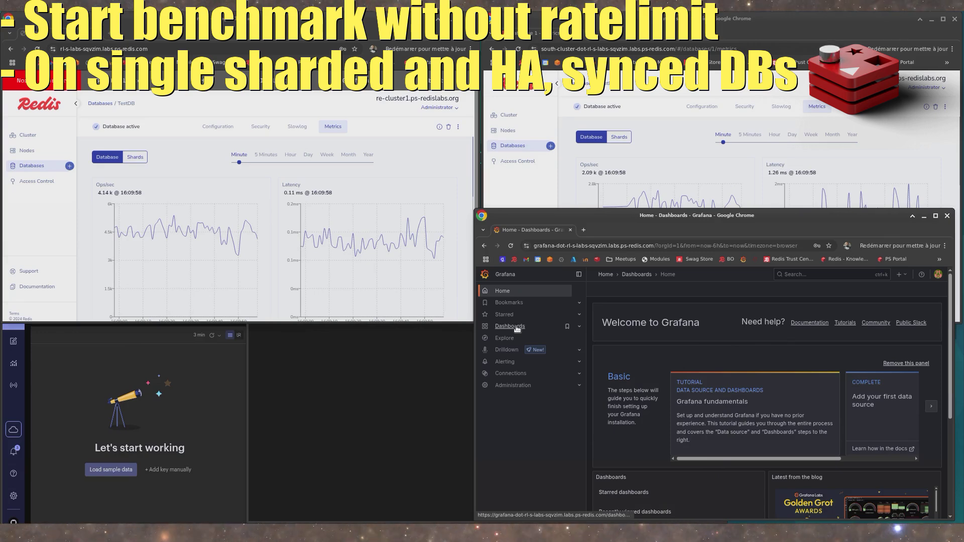
click(516, 327)
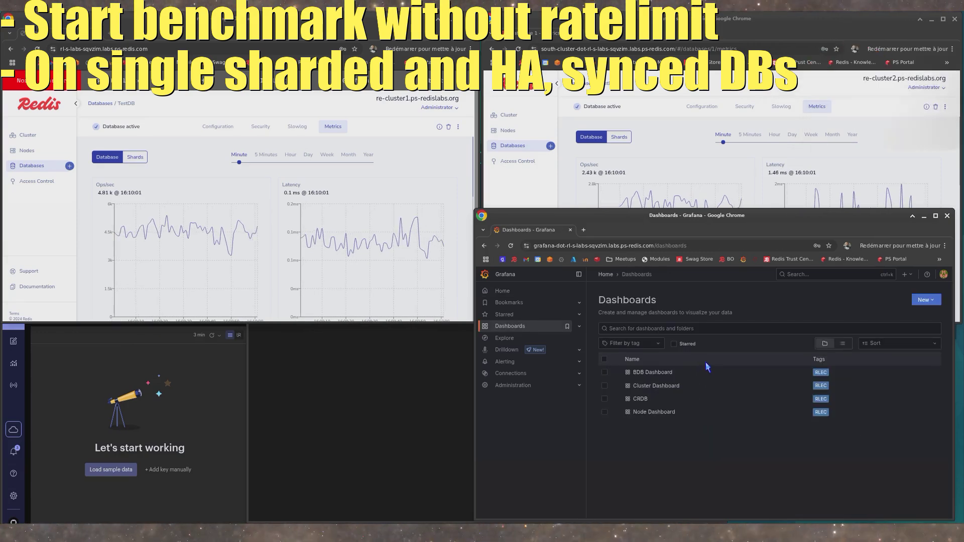
click(640, 399)
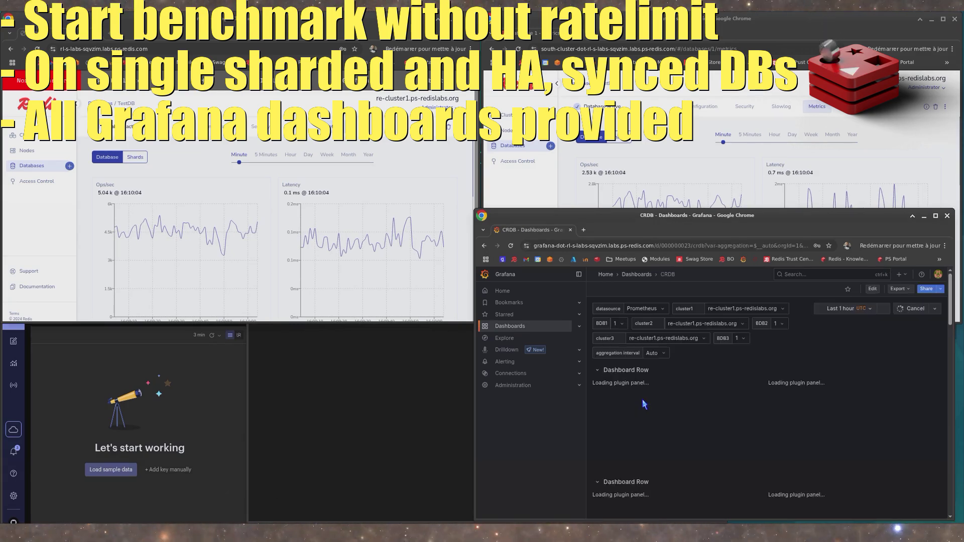
drag(697, 217, 389, 142)
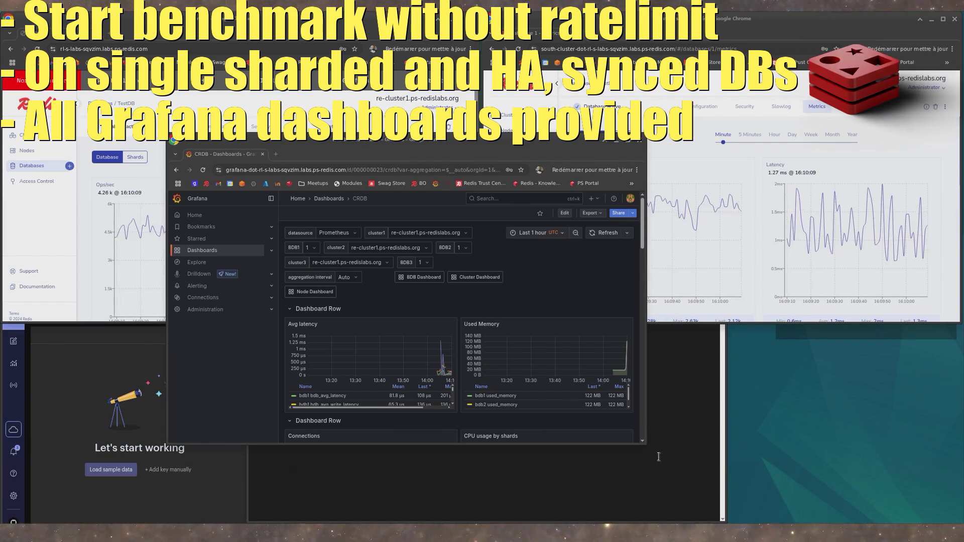
drag(647, 444, 902, 508)
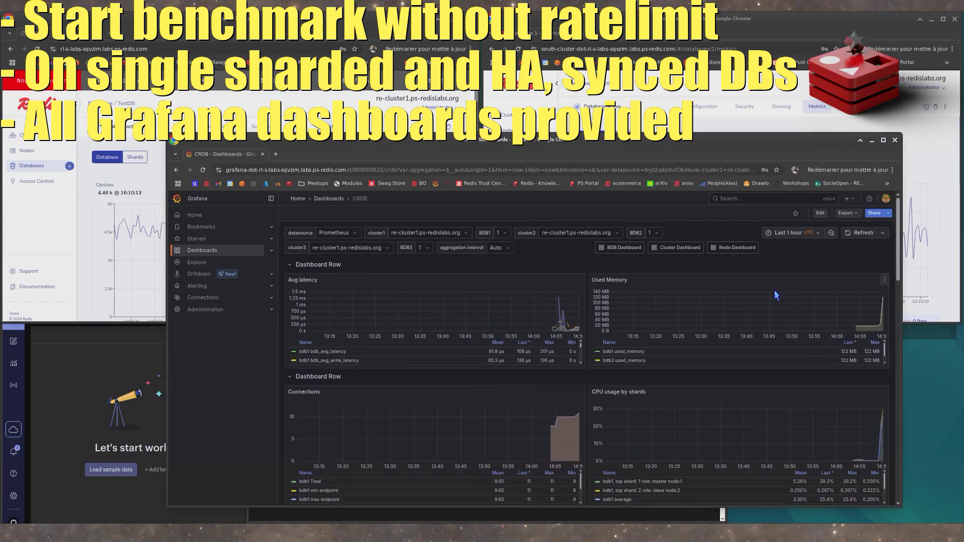
- Set the CRDB dashboard's time range to the last 15 minutes and its cluster2 variable to re-cluster2.ps-redislabs.org
click(789, 235)
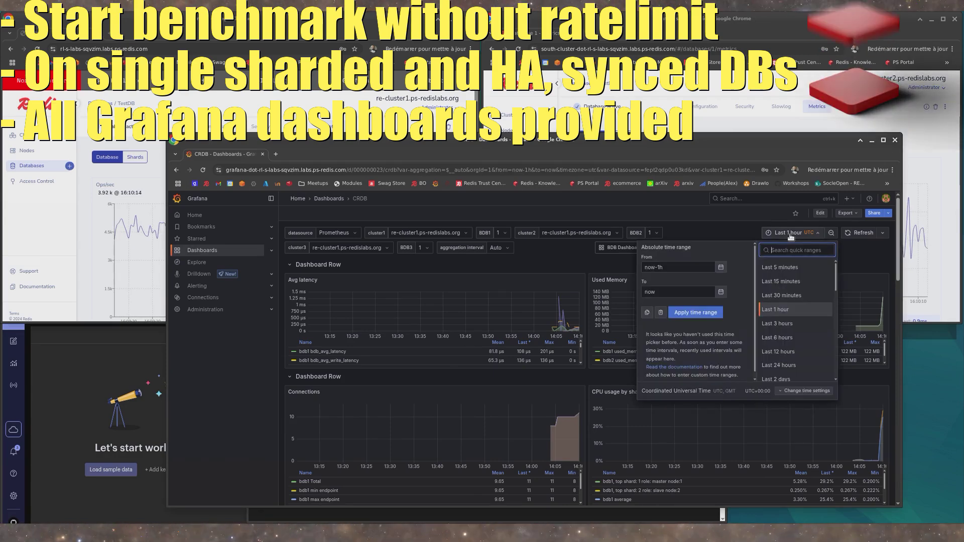
click(789, 282)
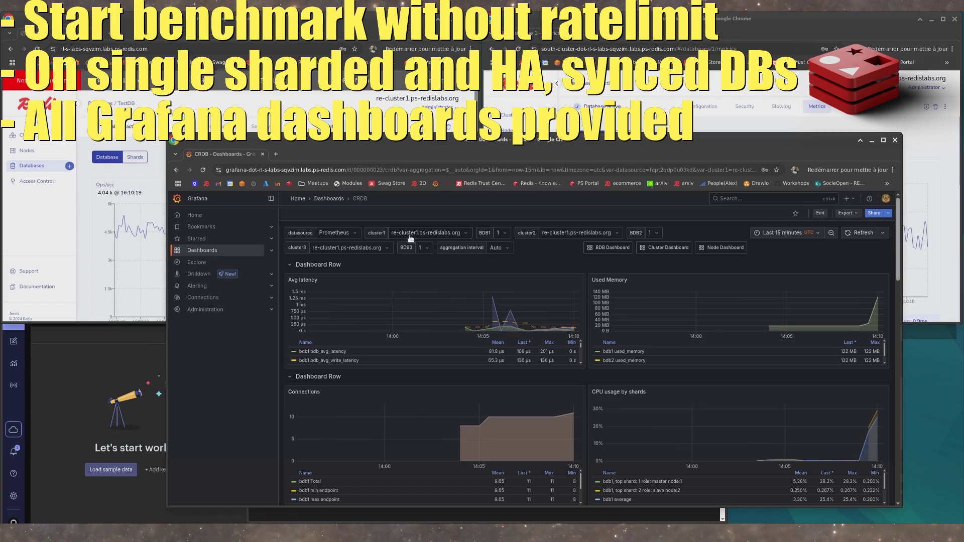
click(555, 235)
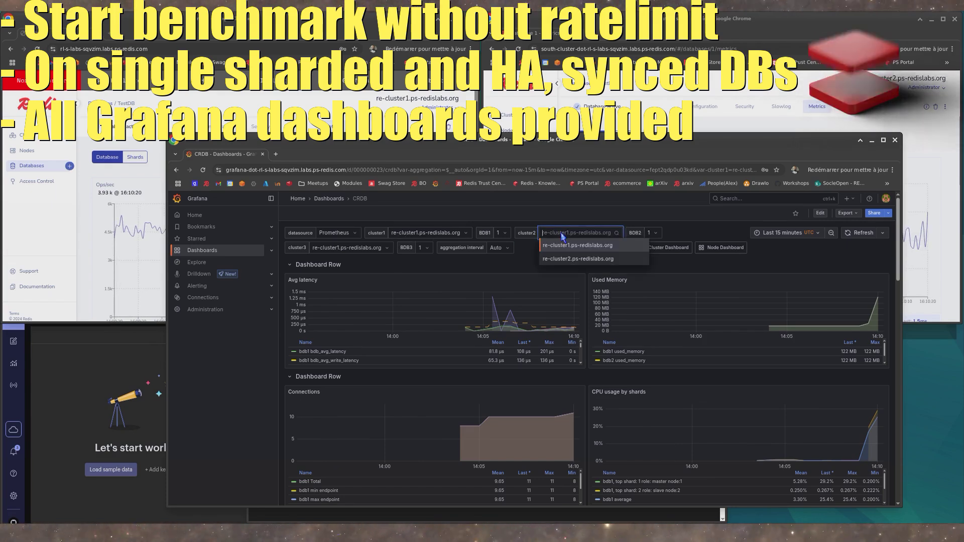
click(576, 259)
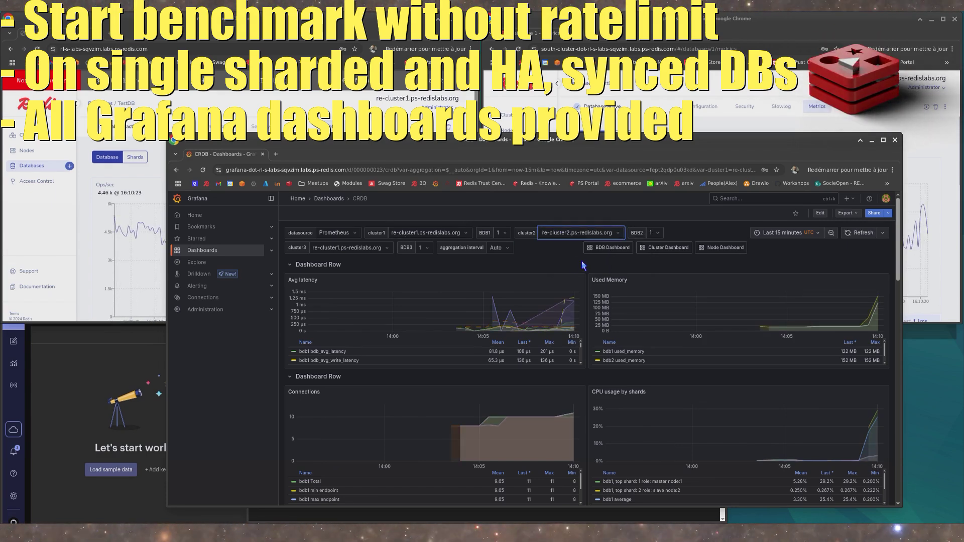
- Maximize the Grafana window and collapse the first five dashboard rows above the Syncer section
double_click(562, 144)
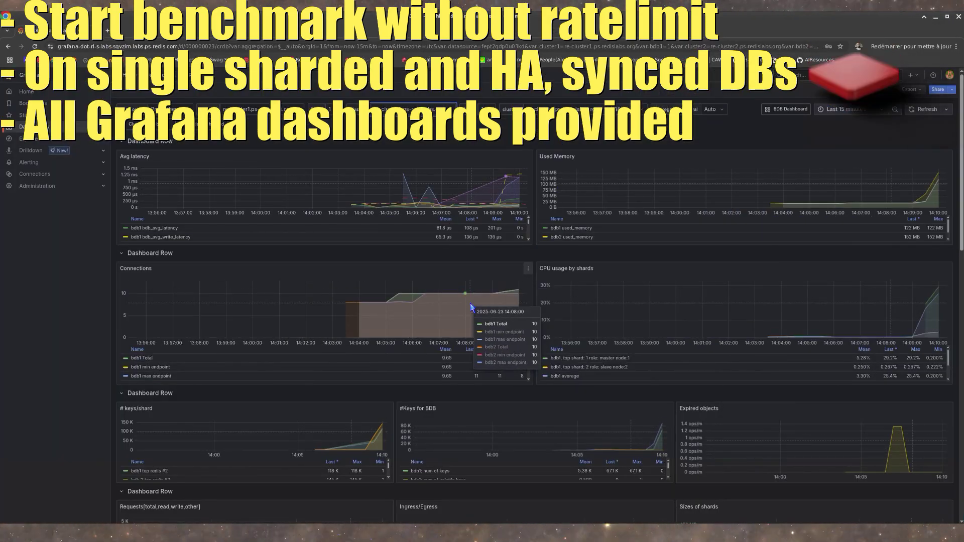
scroll(470, 303, down, 3)
scroll(470, 302, up, 3)
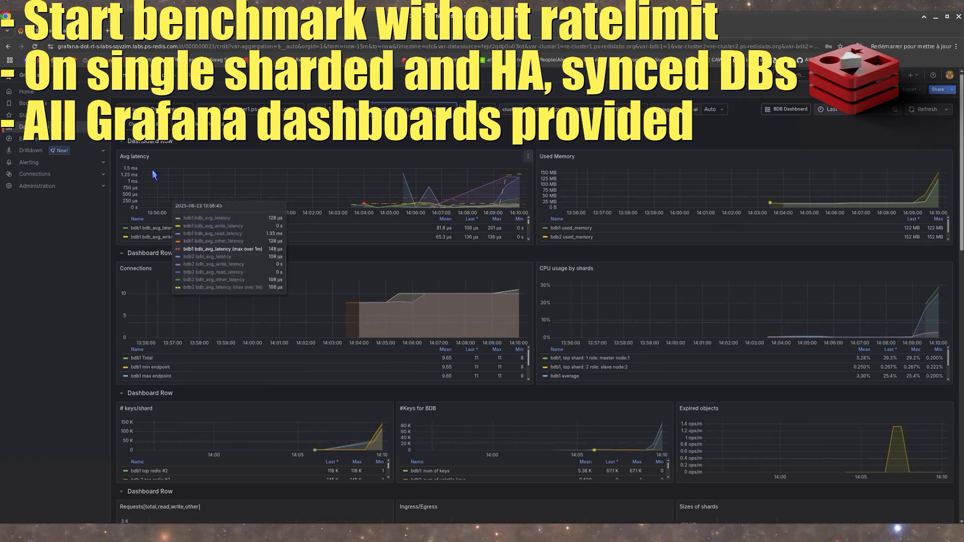
click(170, 139)
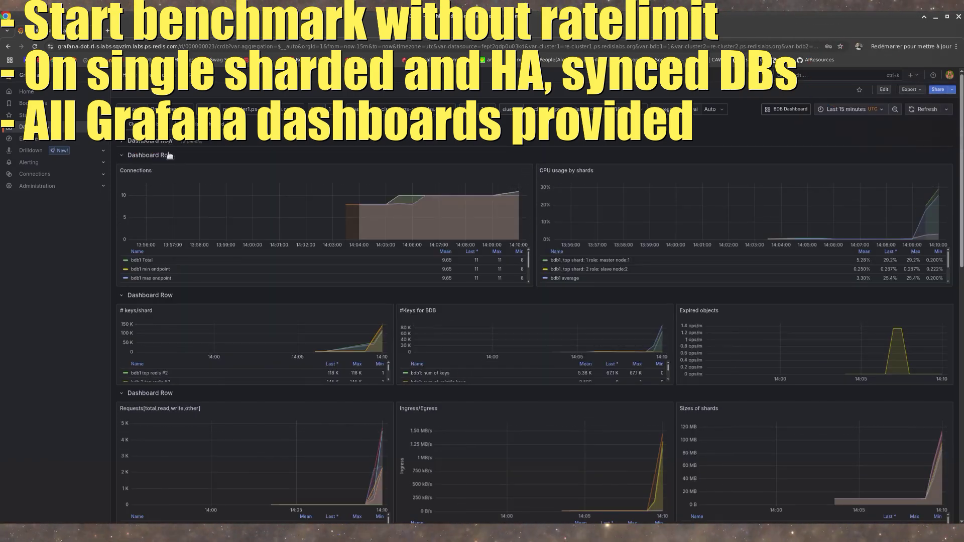
click(168, 156)
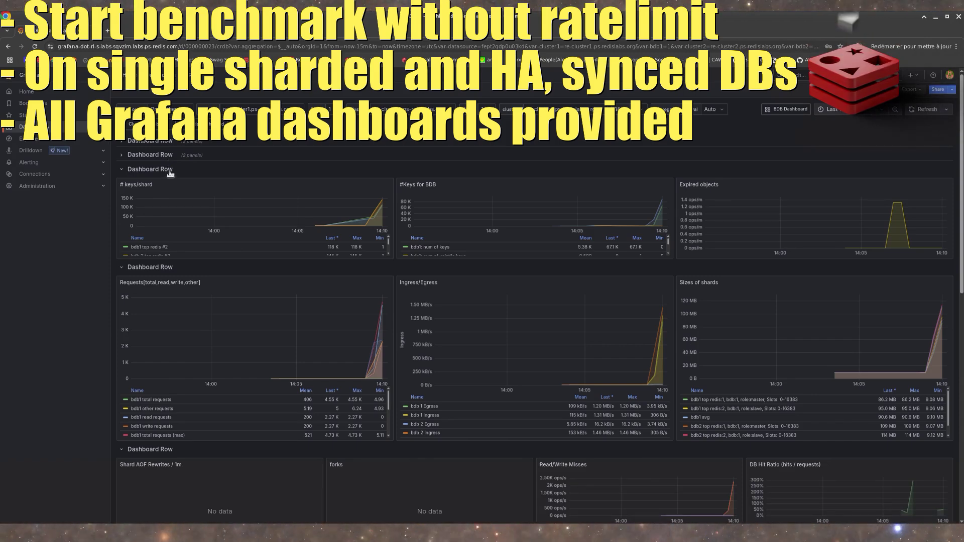
click(170, 171)
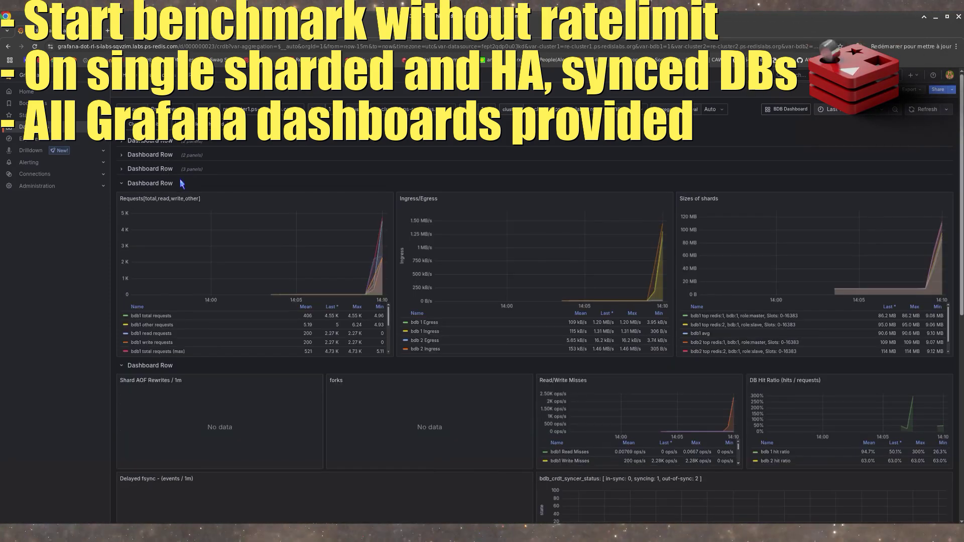
click(166, 184)
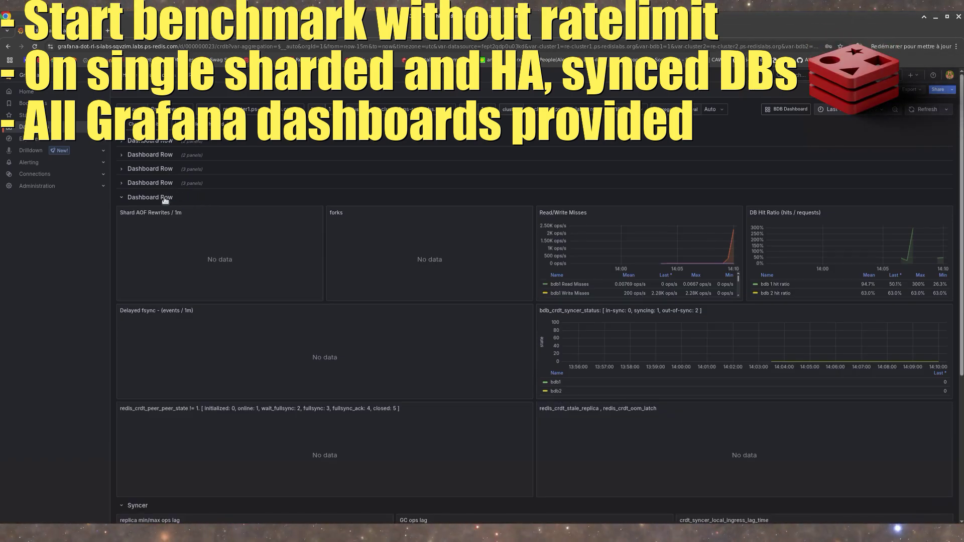
click(166, 198)
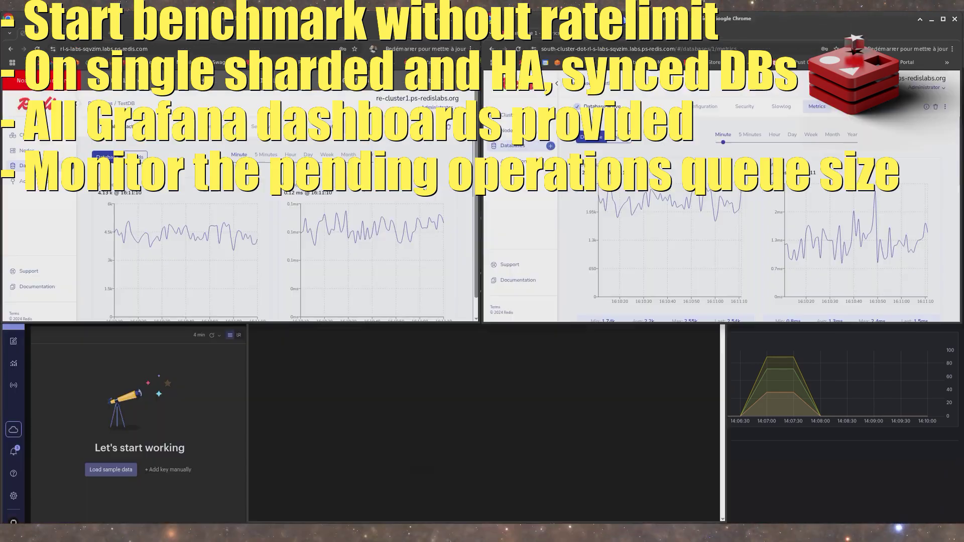
- Switch to the SSH terminal and stop the running memtier_benchmark
key(alt+Tab)
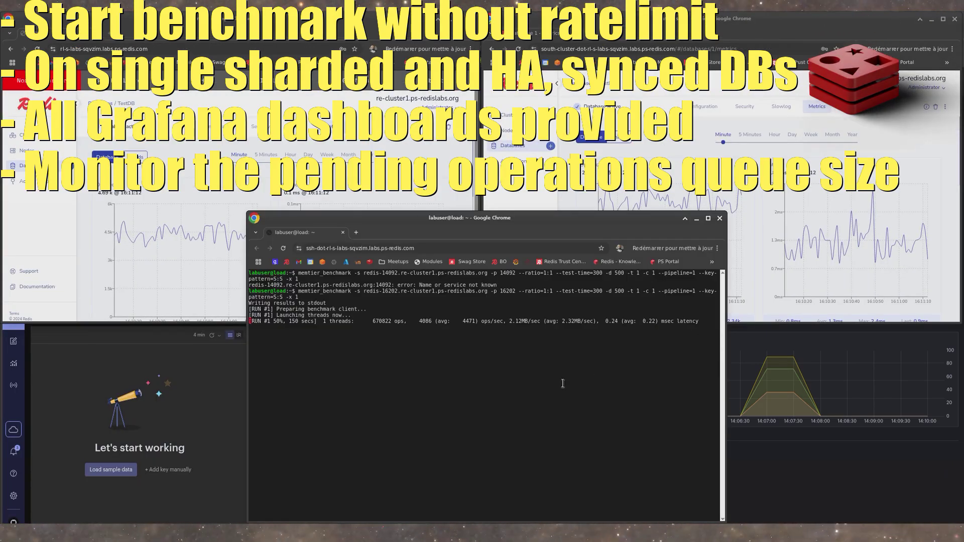
key(ctrl+c)
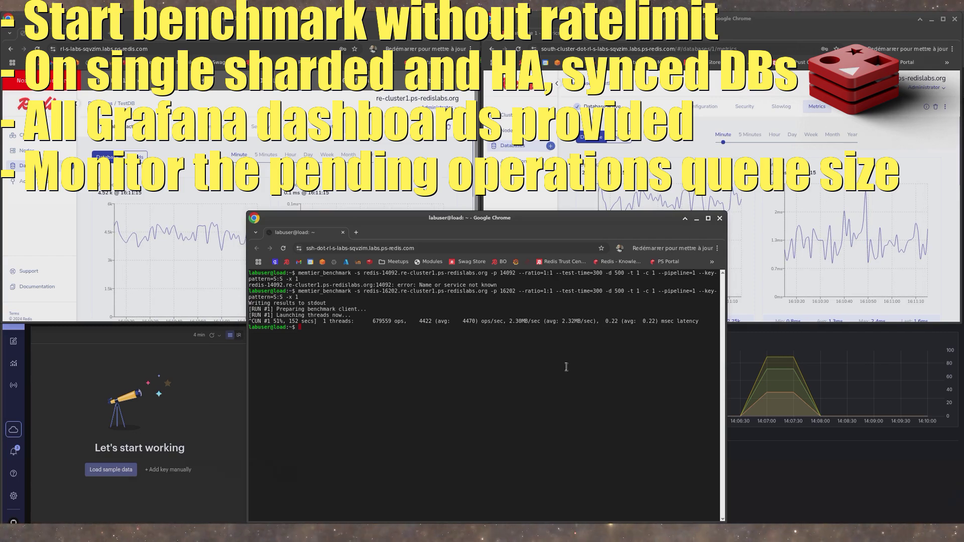
- Return to the Grafana CRDB dashboard, refresh it and set its automatic refresh interval to 5s
click(822, 489)
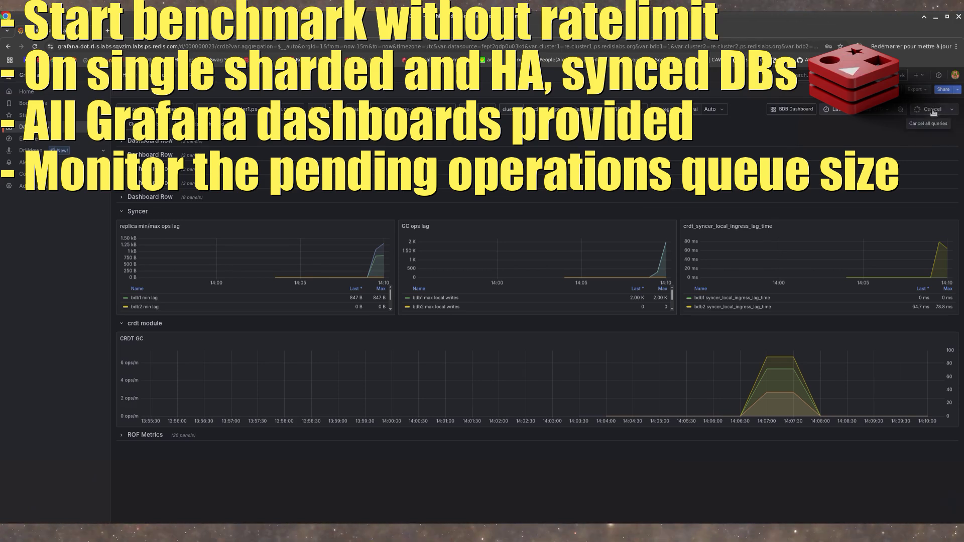
click(933, 111)
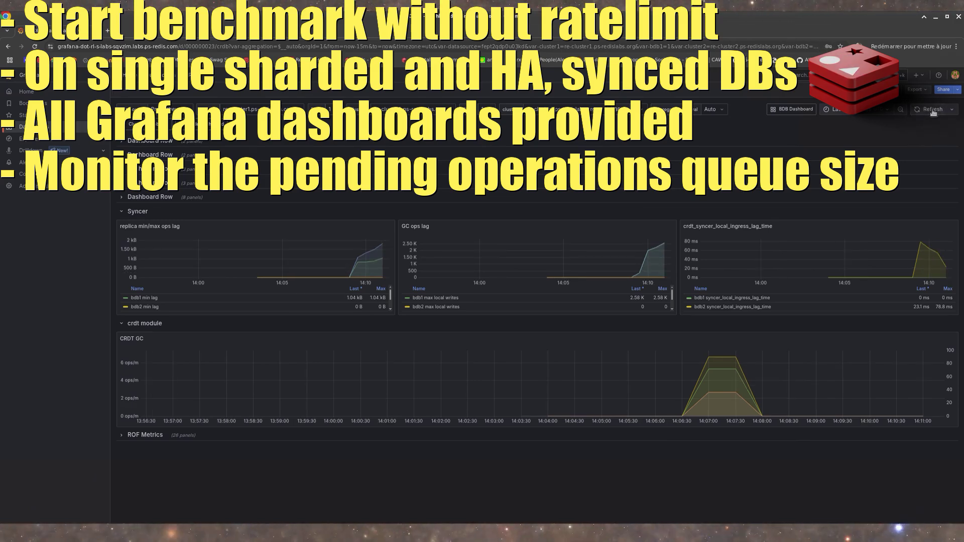
click(951, 109)
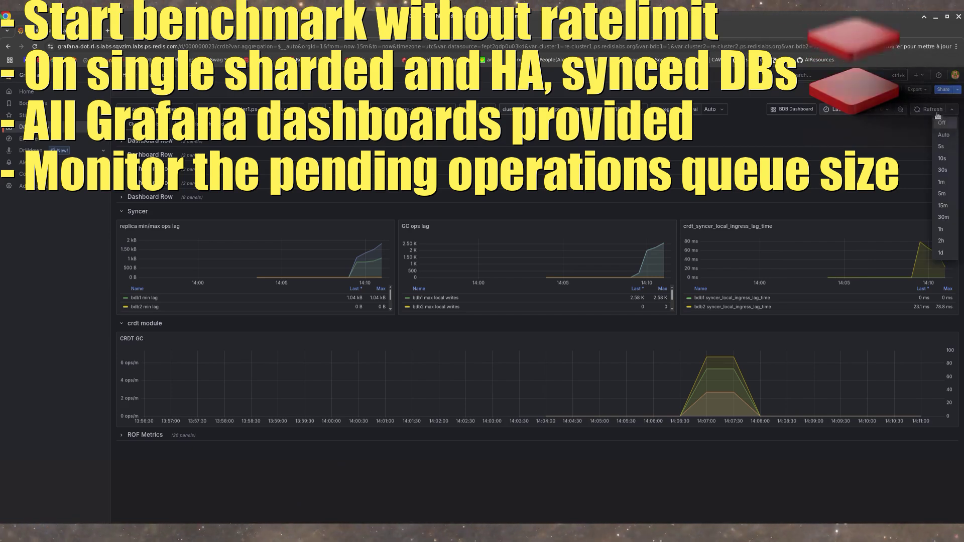
click(946, 147)
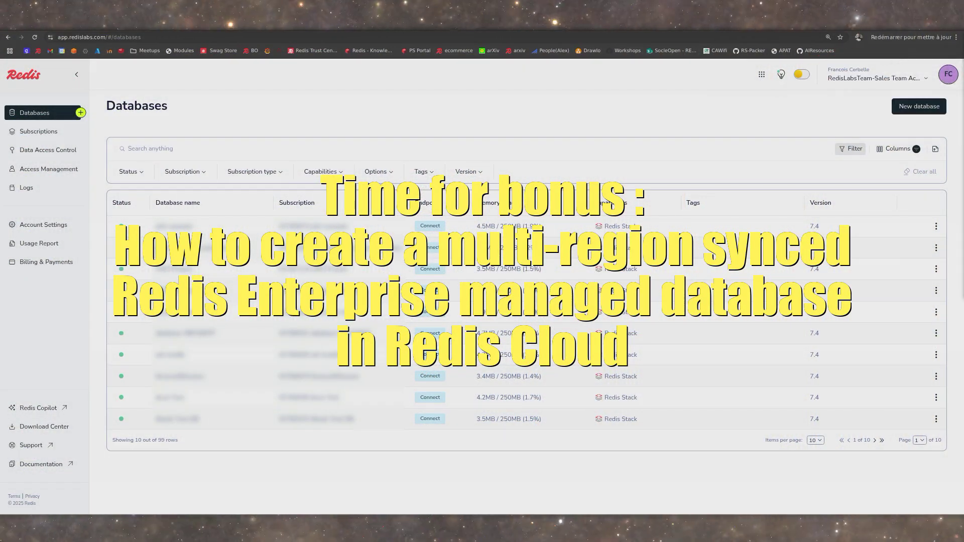
- Start creating a new Redis Cloud database with a Pro subscription and custom settings
click(915, 108)
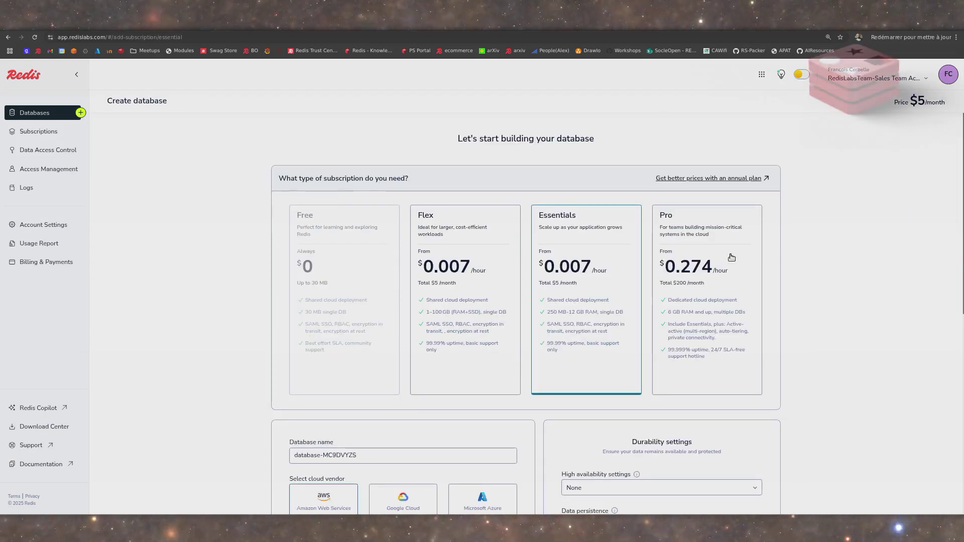
click(715, 258)
scroll(813, 304, down, 4)
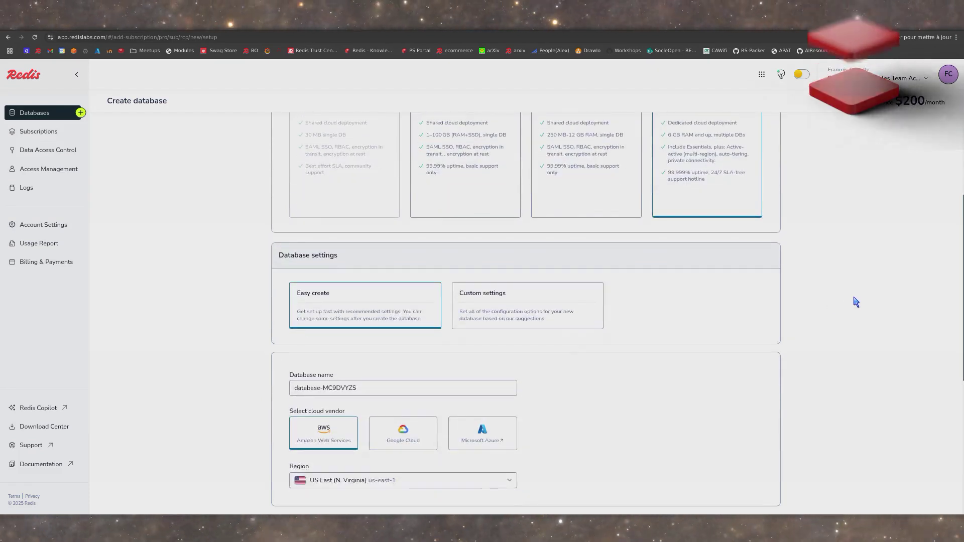
scroll(855, 302, down, 3)
click(560, 188)
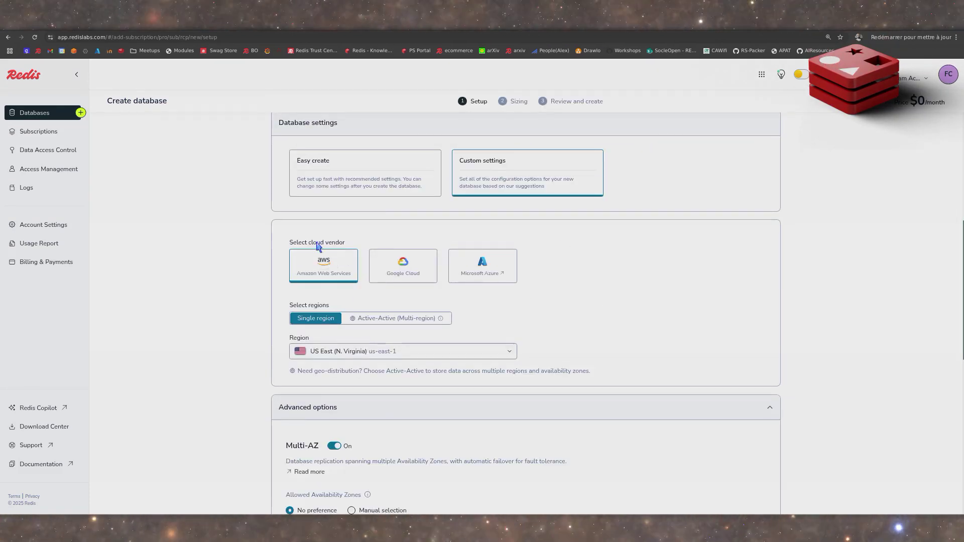
- Choose Active-Active (Multi-region) and replace the default regions with Asia Pacific (Sydney) ap-southeast-2 and Asia Pacific (Melbourne) ap-southeast-4
click(393, 321)
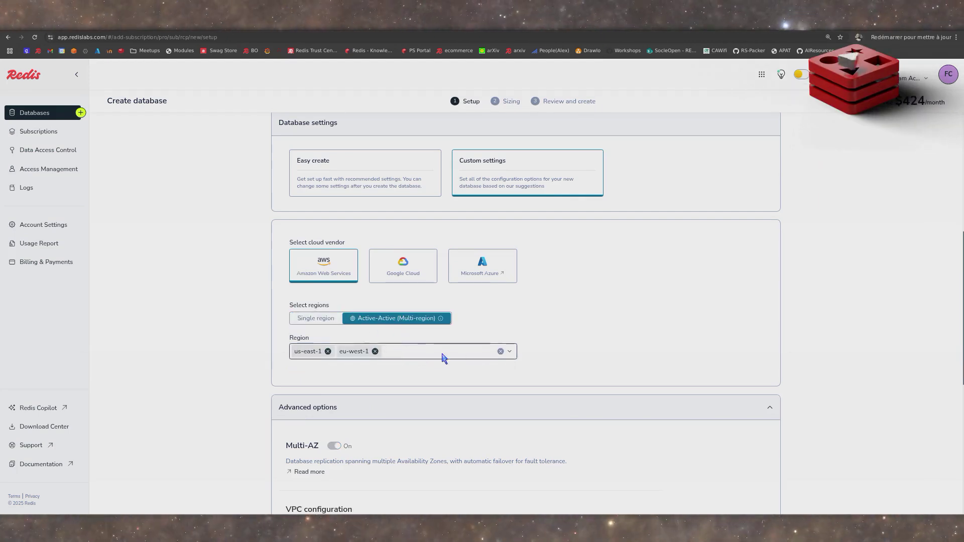
click(501, 352)
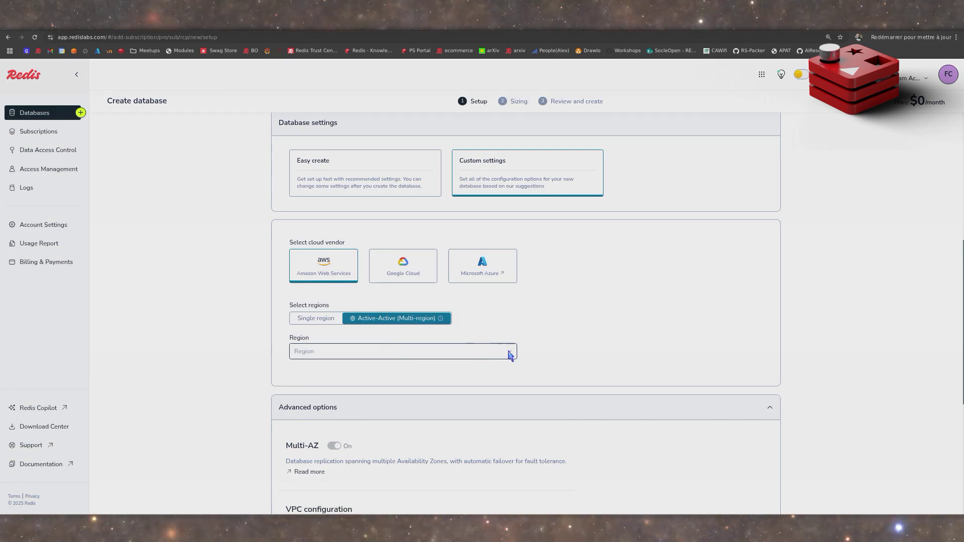
click(509, 353)
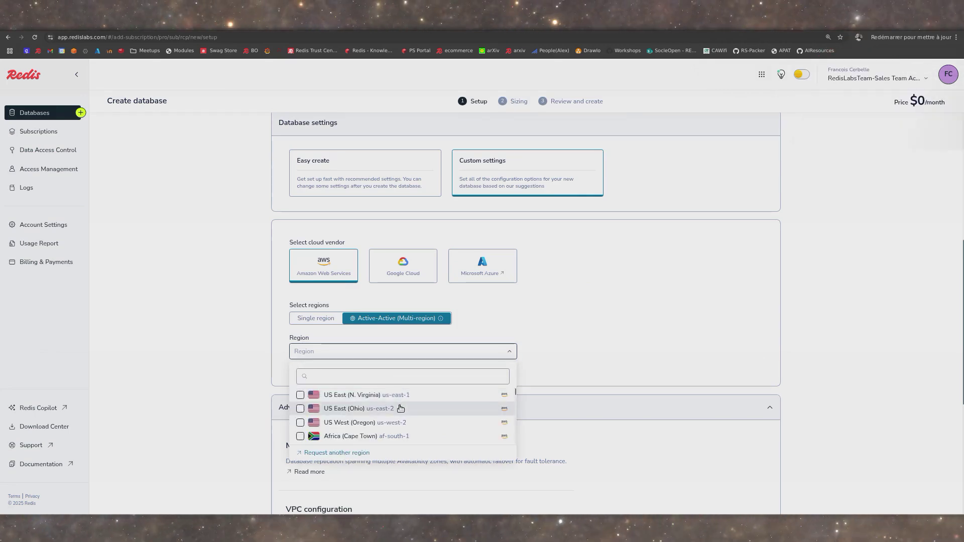
scroll(400, 408, down, 1)
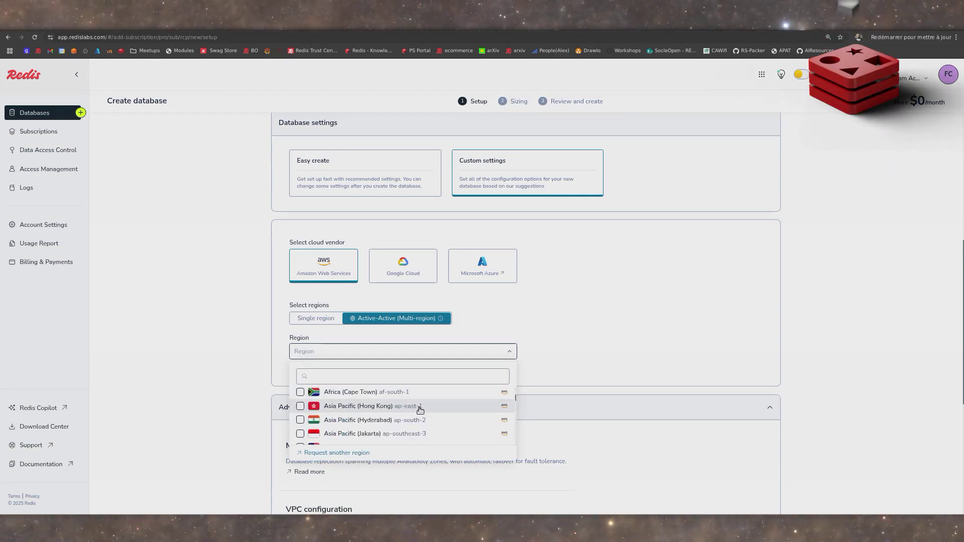
scroll(418, 412, down, 2)
scroll(416, 415, down, 2)
scroll(416, 416, down, 2)
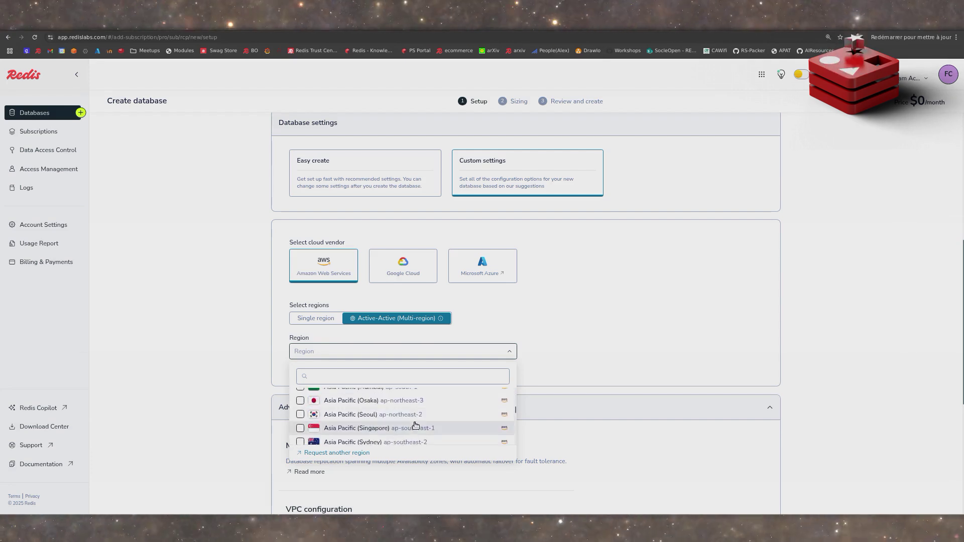
click(414, 401)
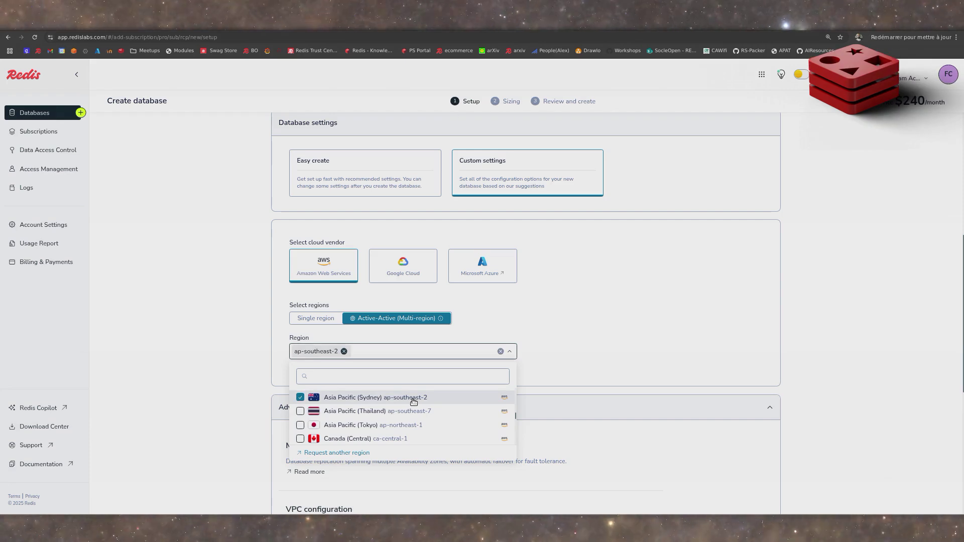
scroll(413, 407, up, 3)
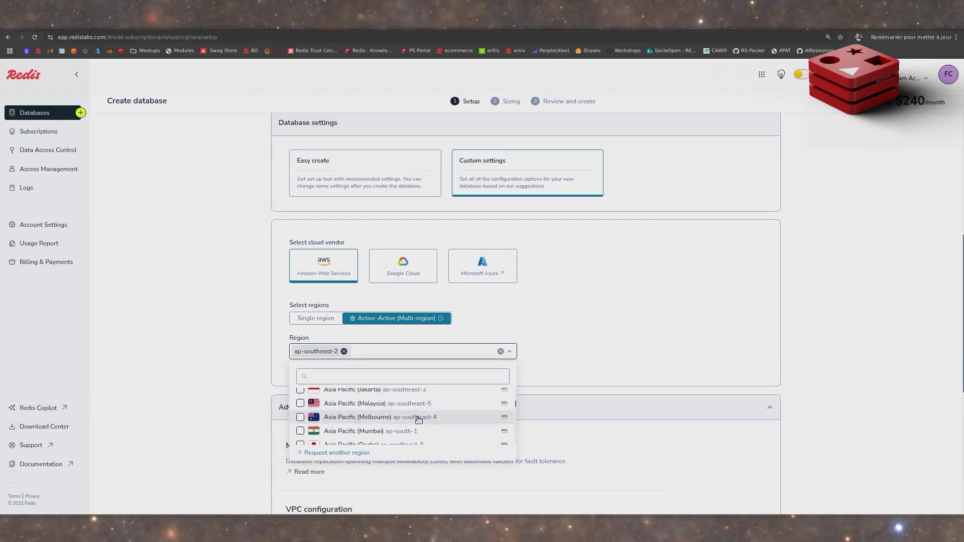
click(419, 416)
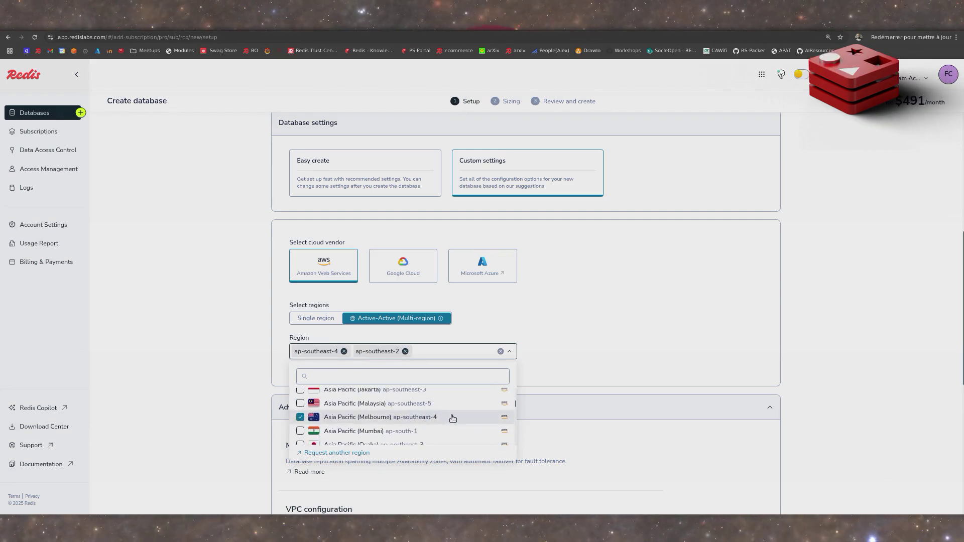
click(566, 358)
- Set the deployment CIDRs to 10.0.1.0 for Sydney and 10.0.2.0 for Melbourne, and continue to the sizing stage
scroll(576, 364, down, 3)
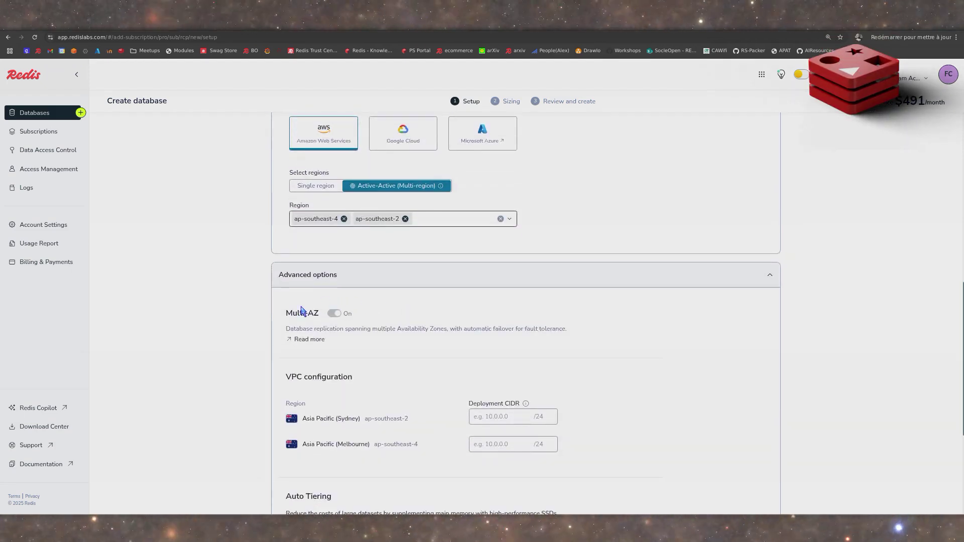
scroll(705, 360, down, 4)
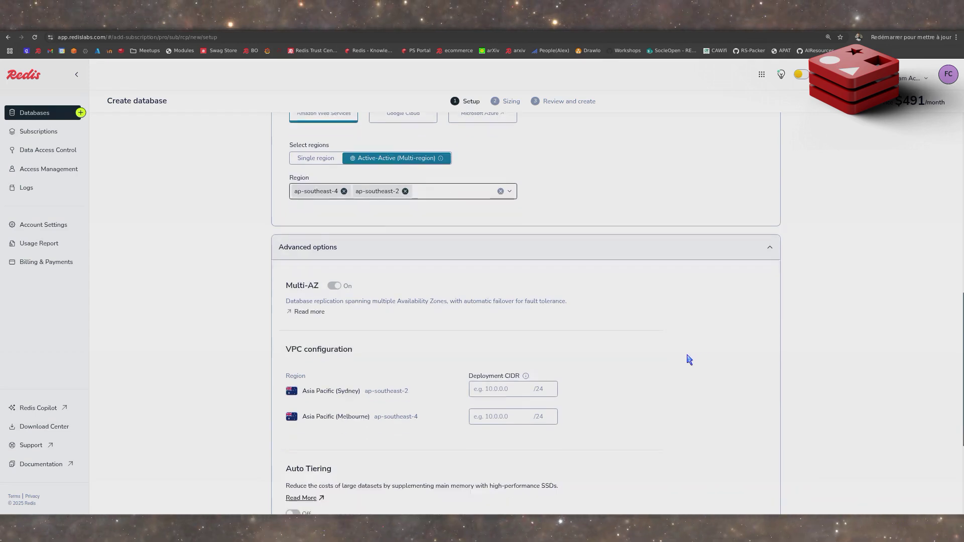
click(506, 237)
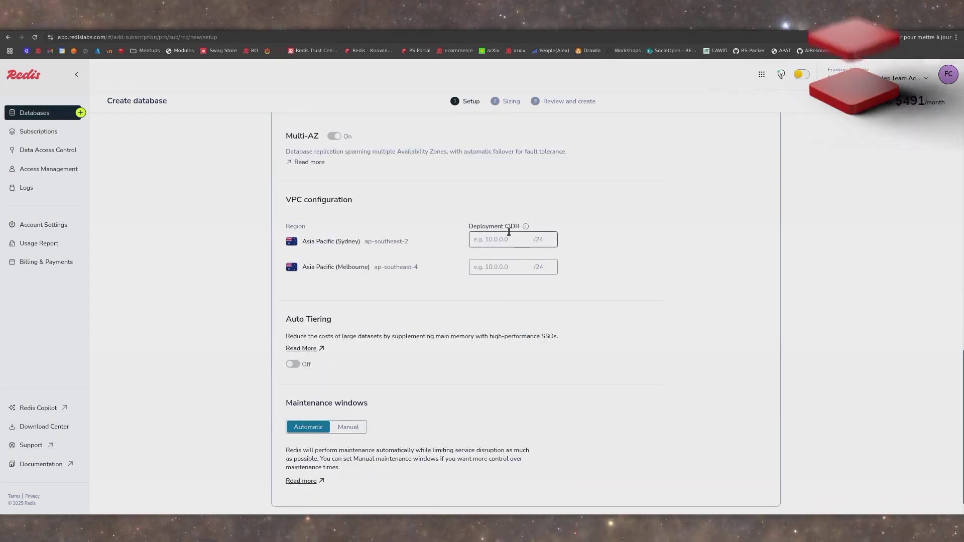
text(10.0.1.0)
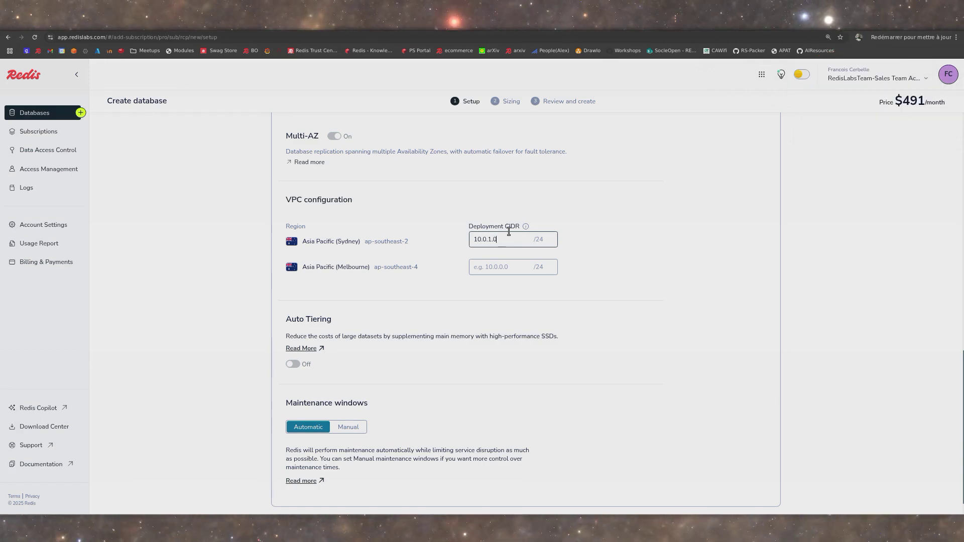
key(Tab)
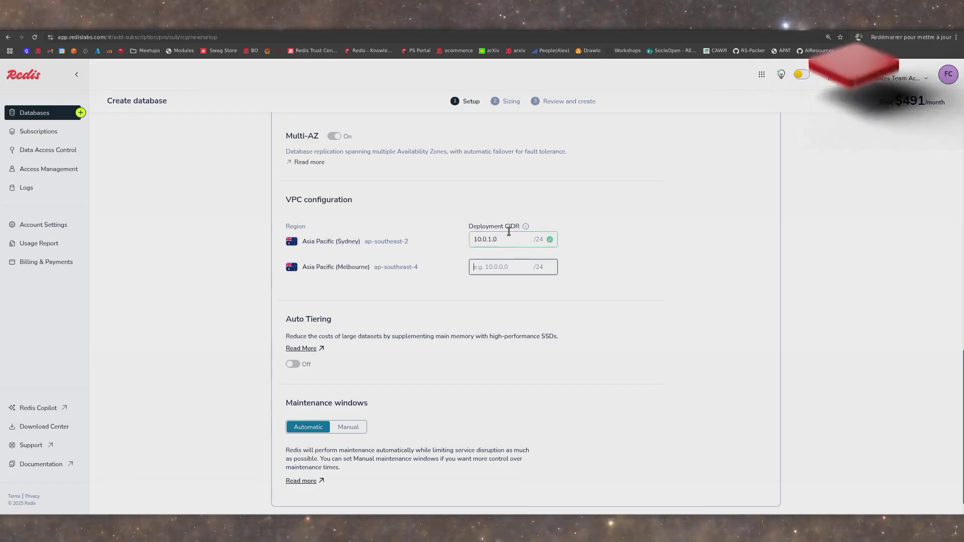
text(10.0.2.0)
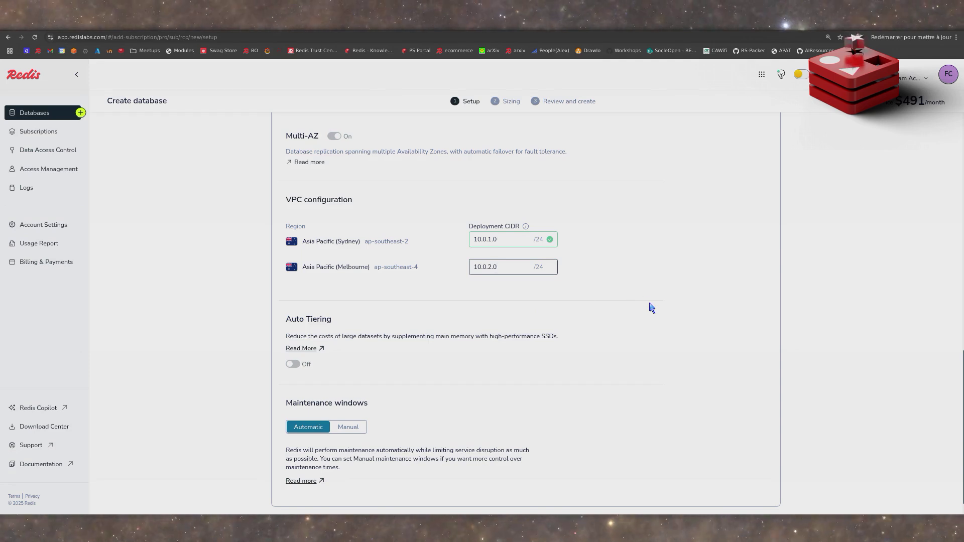
scroll(651, 308, down, 2)
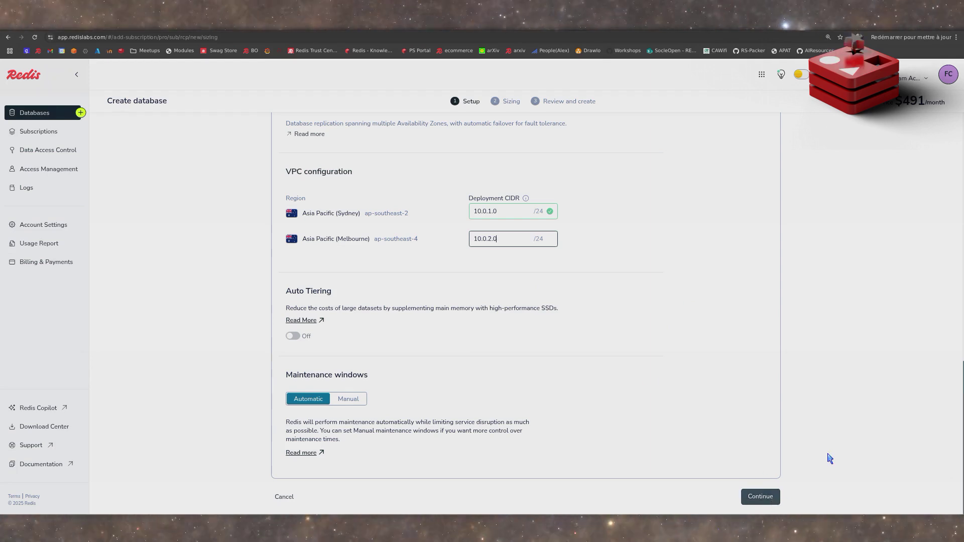
key(Return)
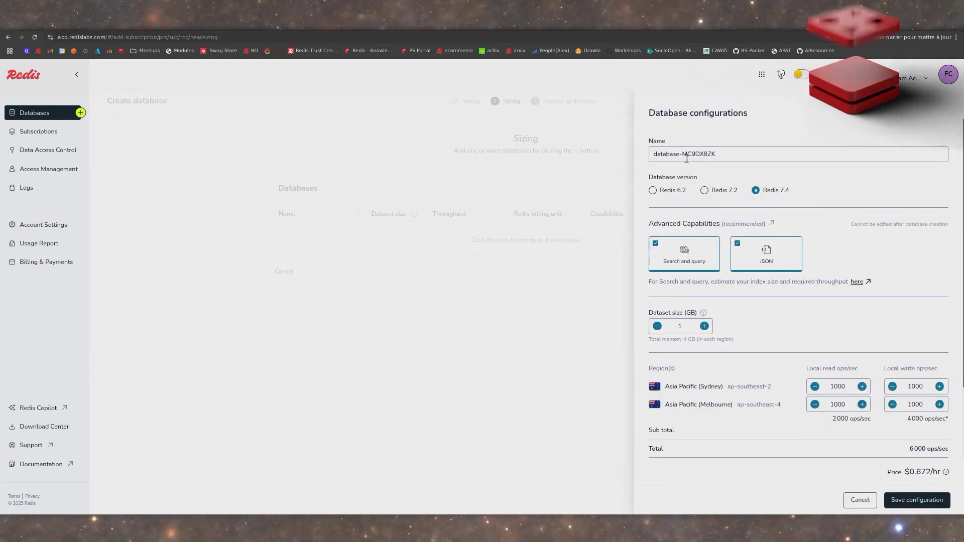
- Prefix the database name with the owner's first name and a hyphen, and save the database configuration
click(727, 155)
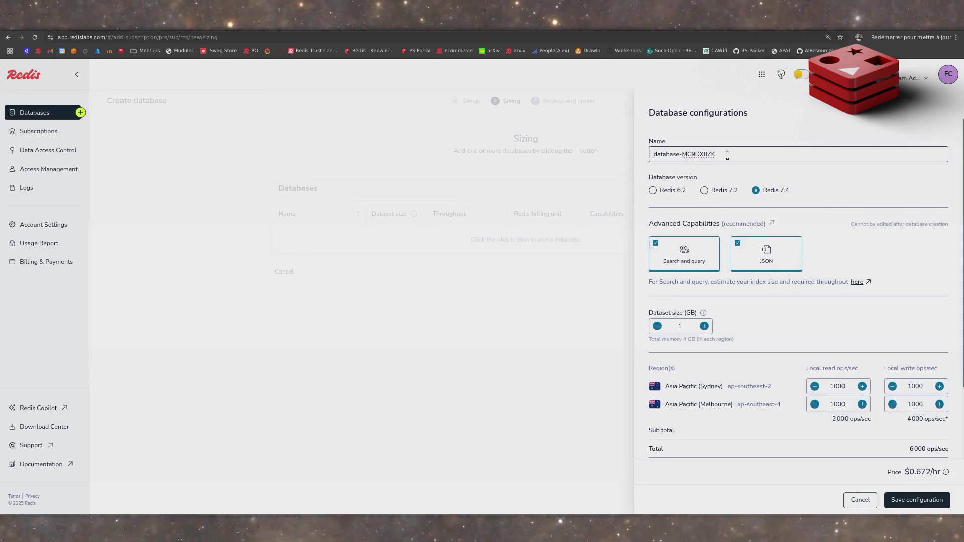
text(francois-)
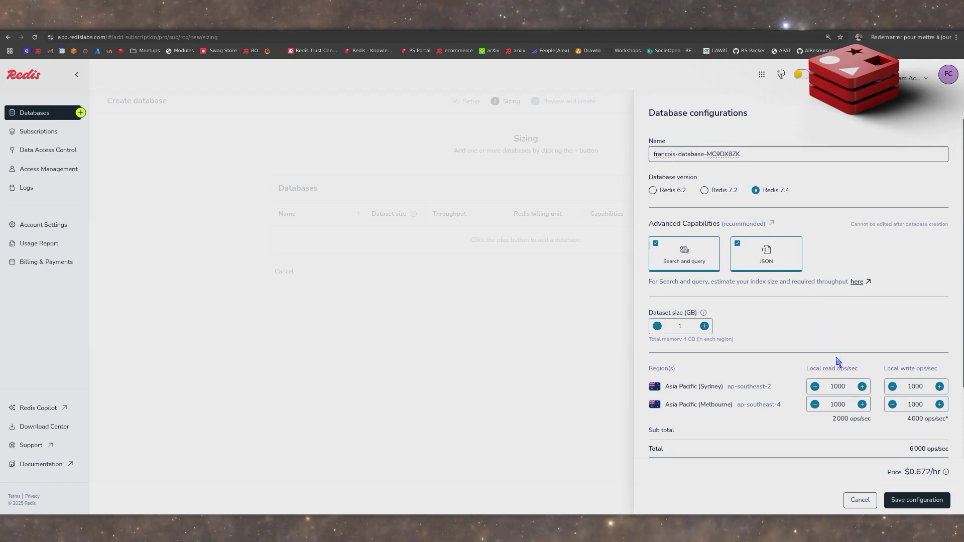
click(917, 500)
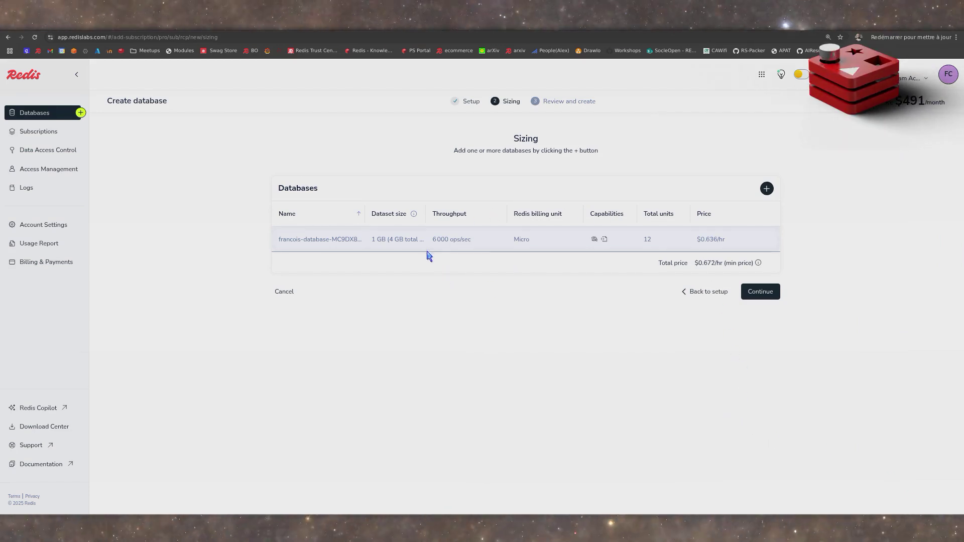
- Continue to the review stage, check the regions and price breakdown, and confirm and pay for the database
click(764, 292)
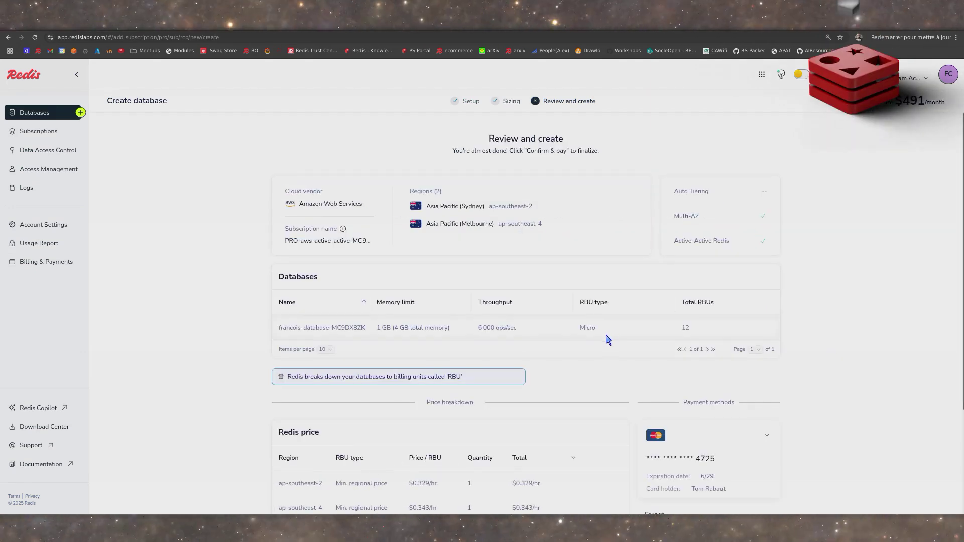
scroll(608, 340, down, 3)
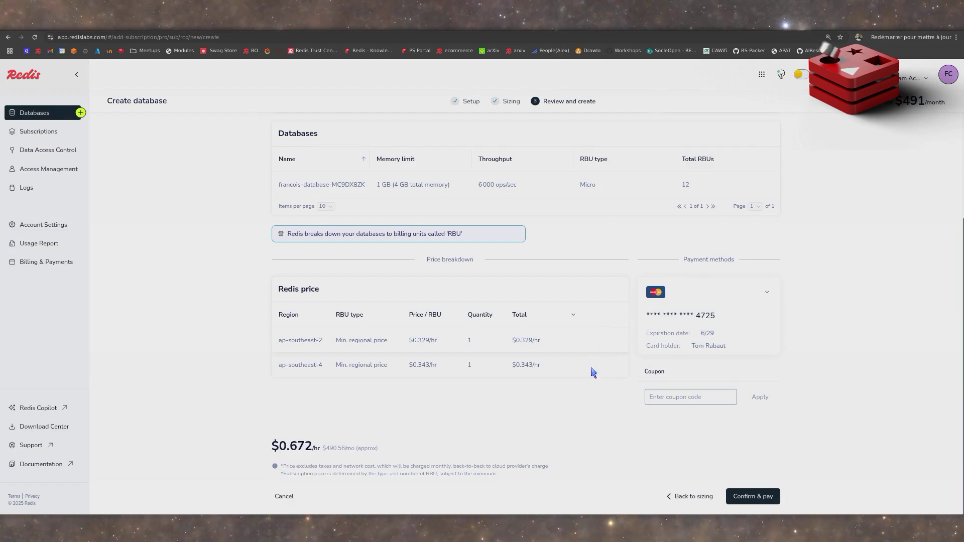
click(744, 498)
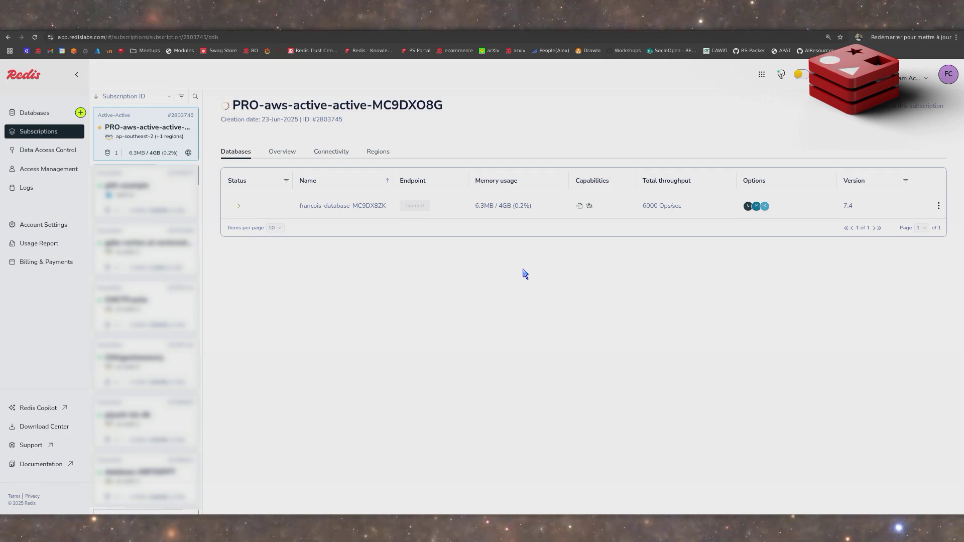
- Examine the new database's configuration, slowlog and metrics pages, and return to the subscription's database list
click(366, 207)
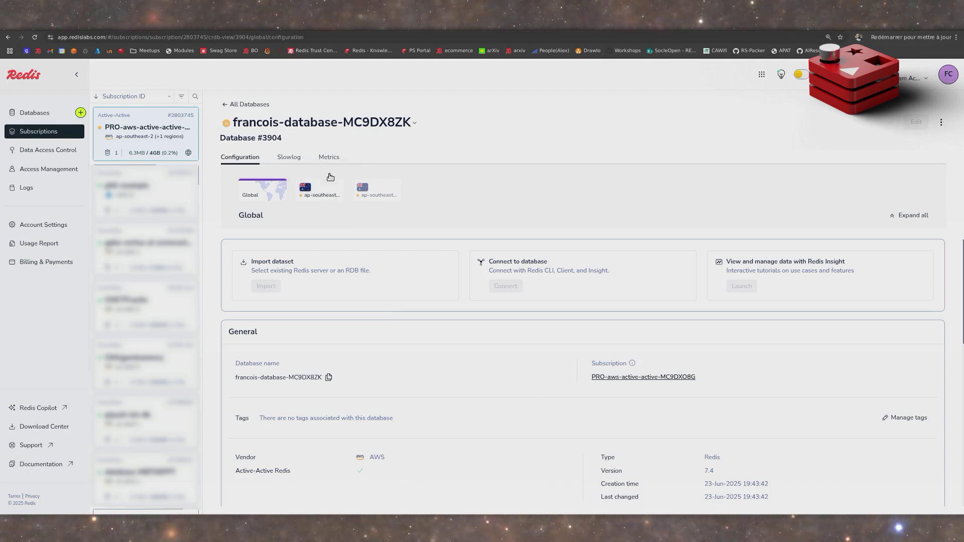
click(292, 159)
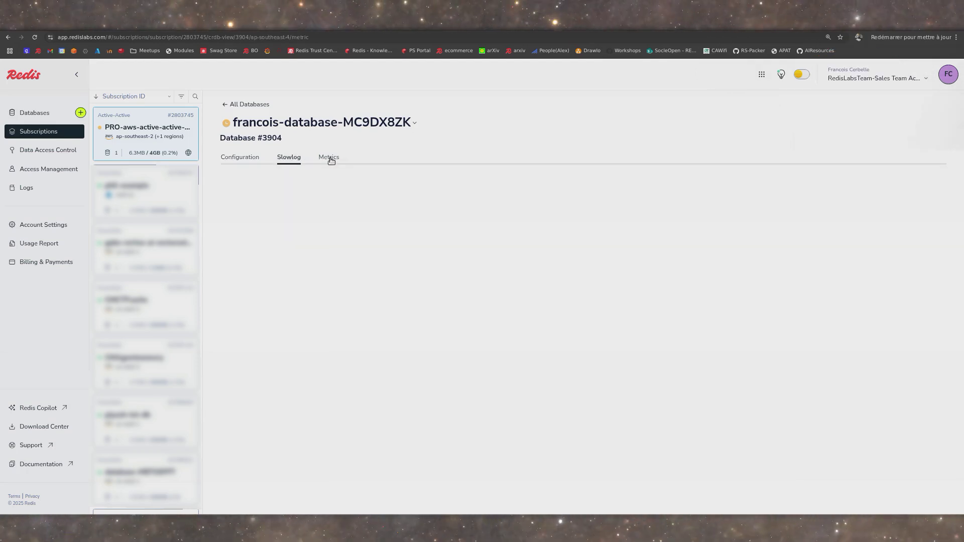
click(327, 159)
click(242, 158)
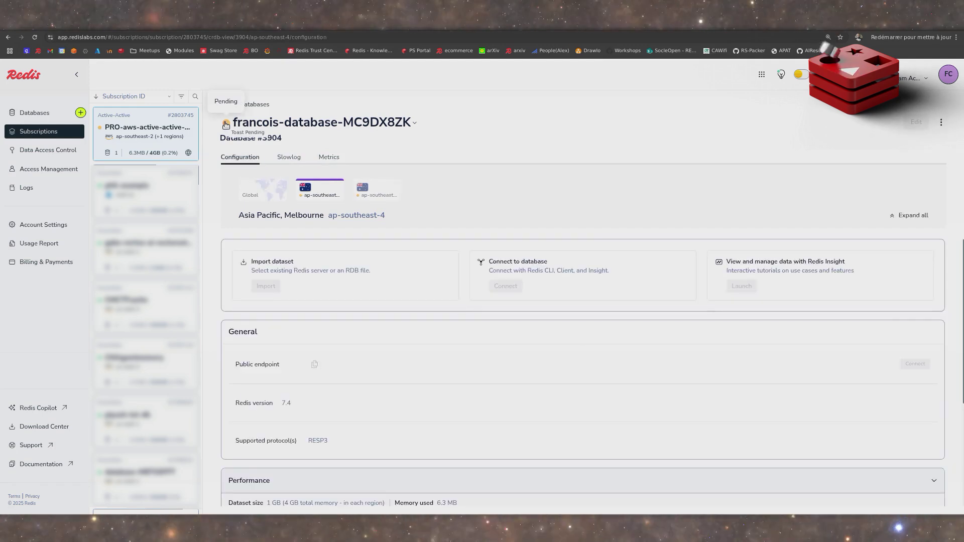
click(246, 104)
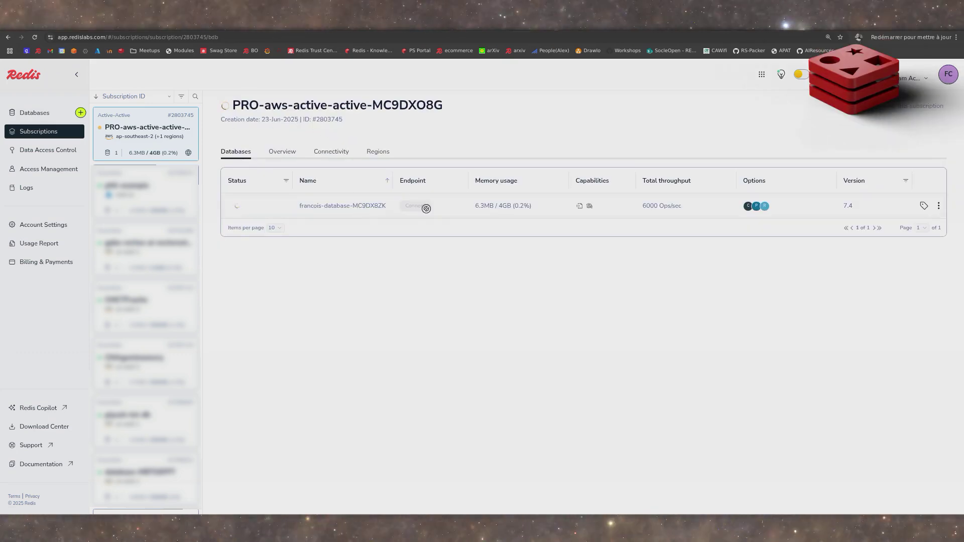
- Examine the subscription's overview, connectivity and regions, and check the database's status in the database list
click(290, 152)
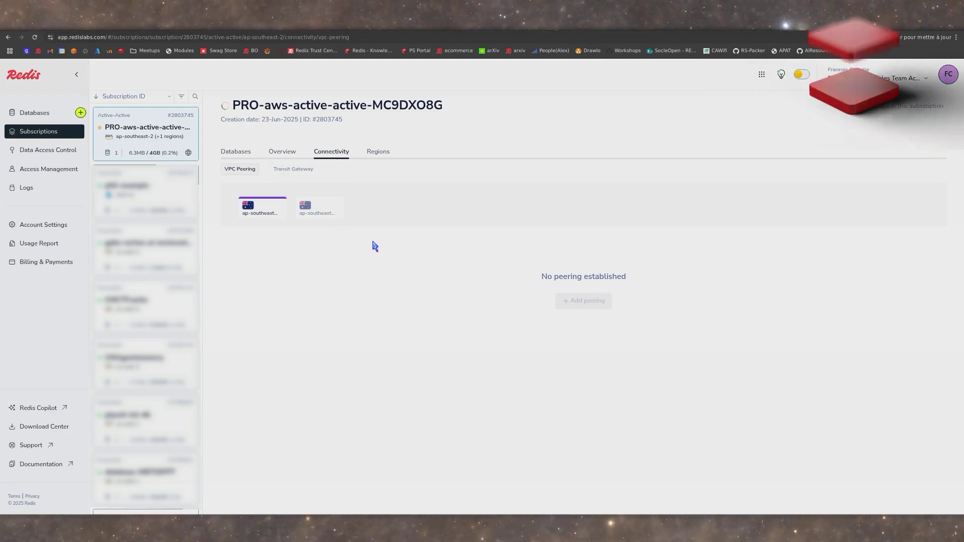
click(378, 152)
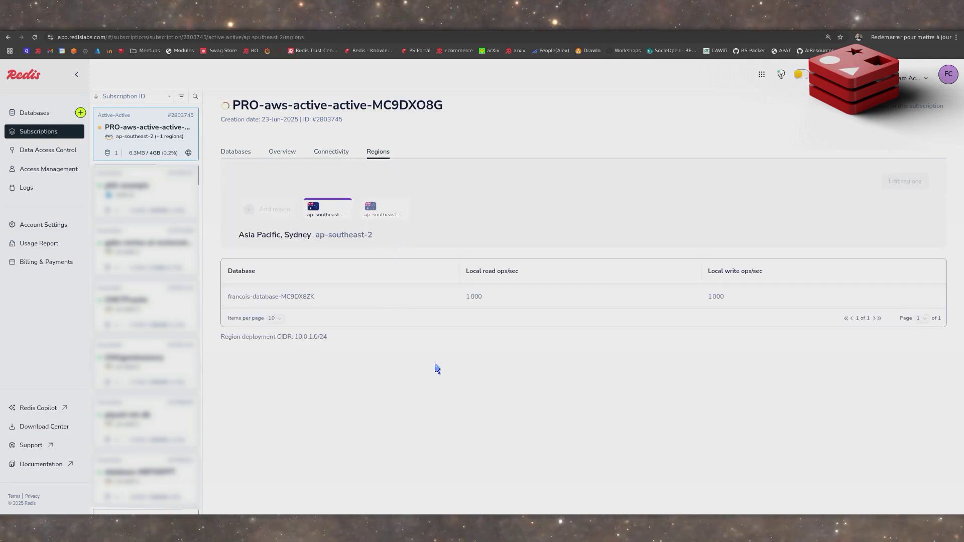
click(235, 152)
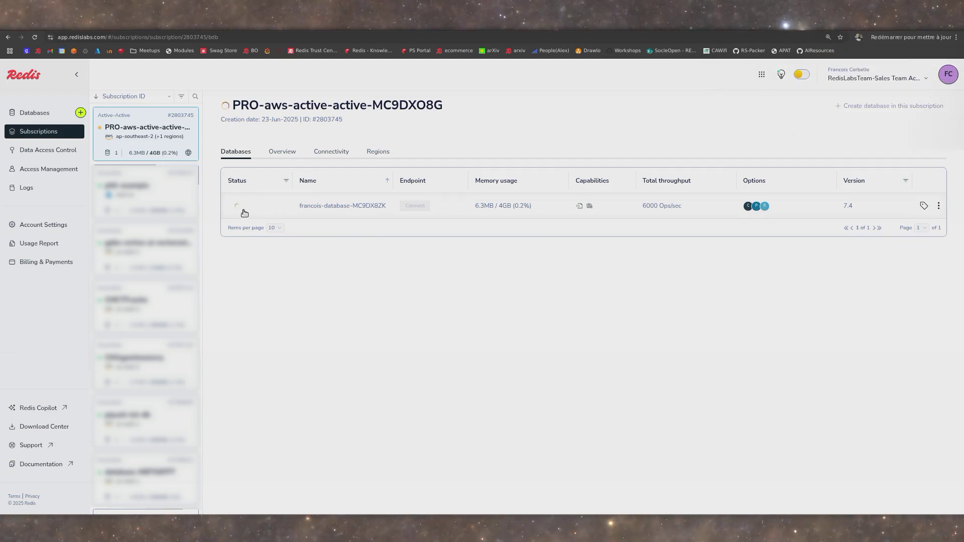
mouse_move(239, 209)
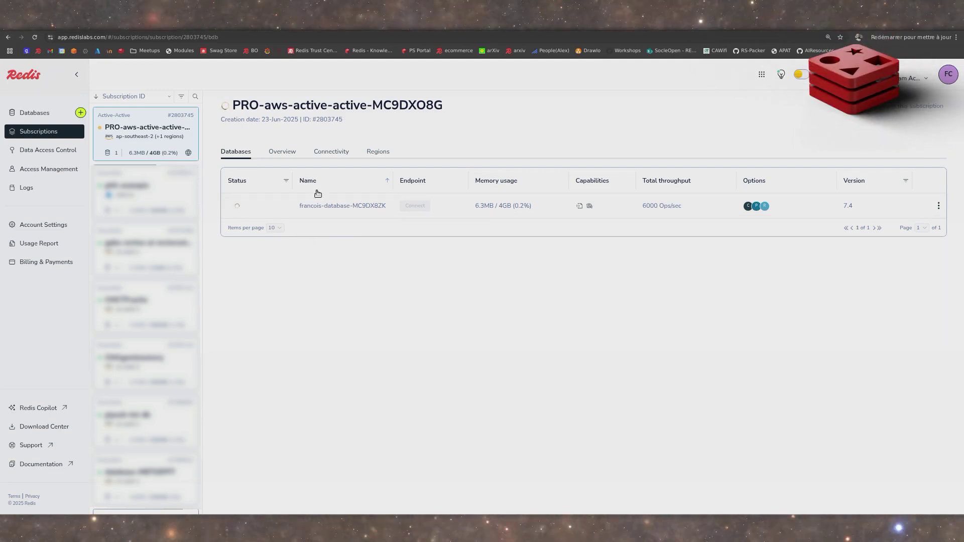
click(280, 152)
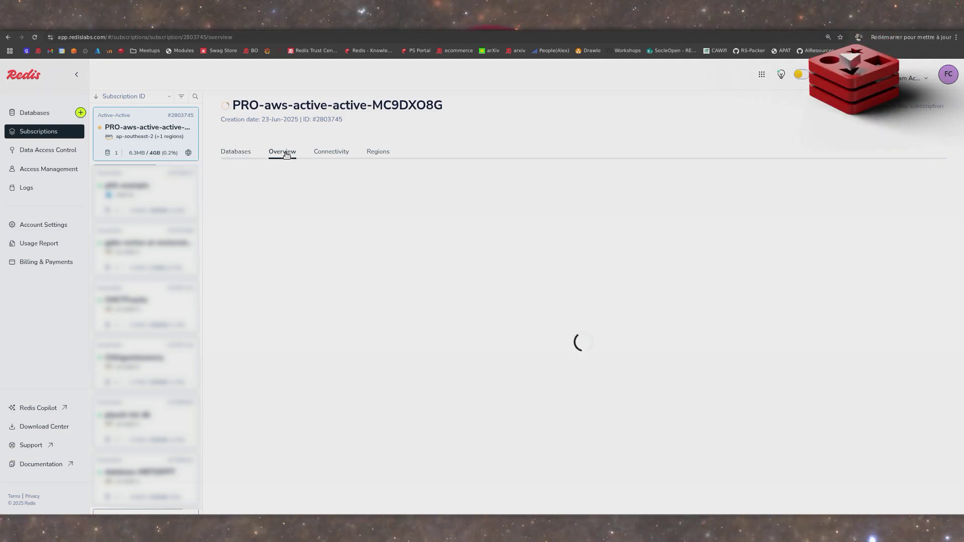
click(247, 153)
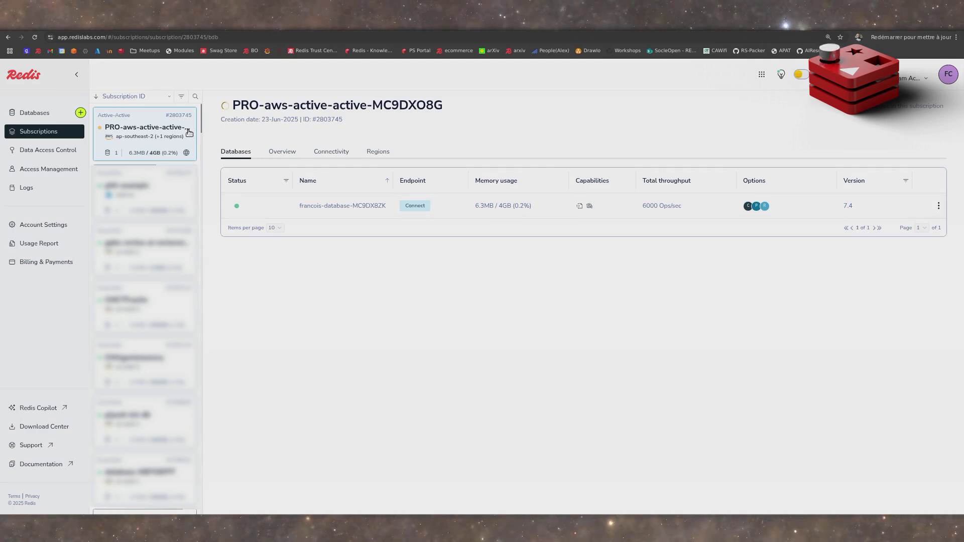
- Review the database's global configuration and its connection options for Redis CLI, Redis Client and Redis Insight
click(324, 212)
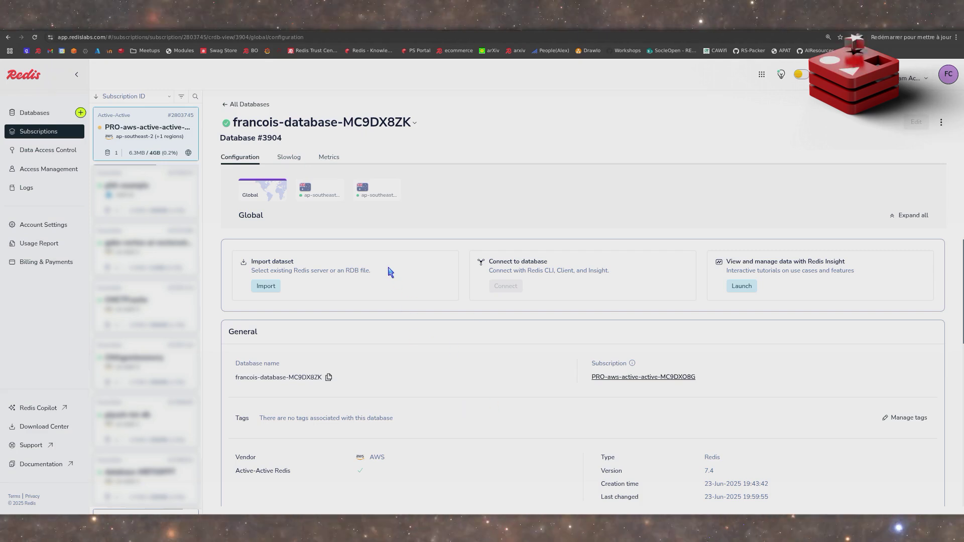
click(245, 104)
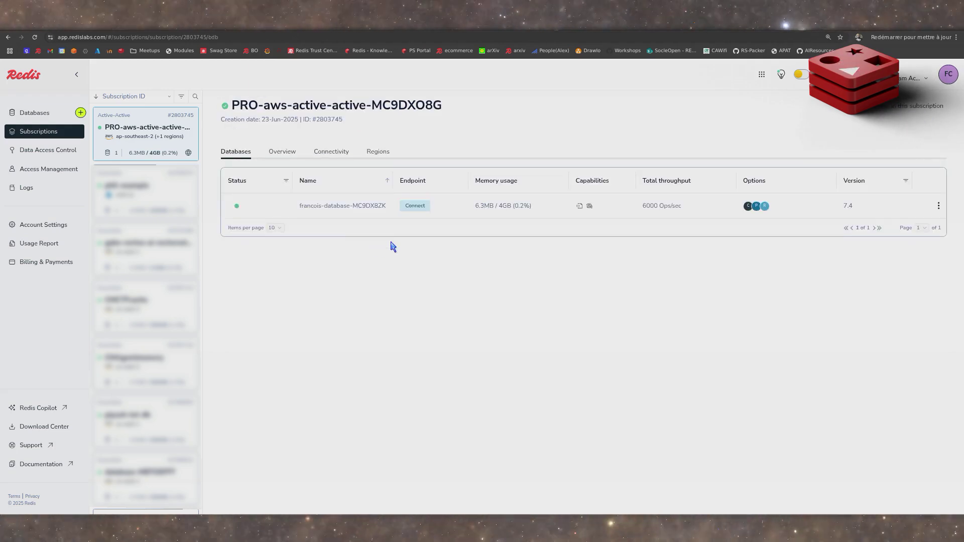
click(414, 208)
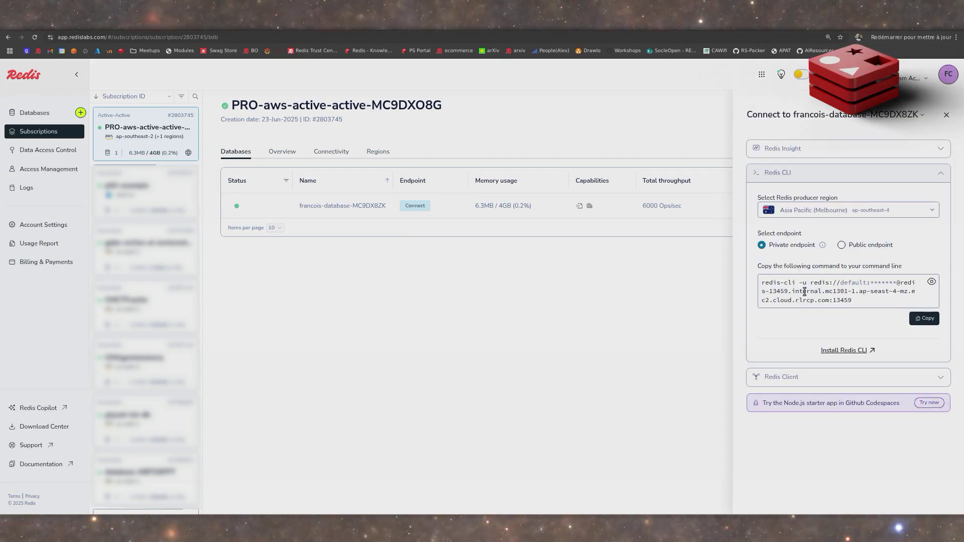
click(808, 380)
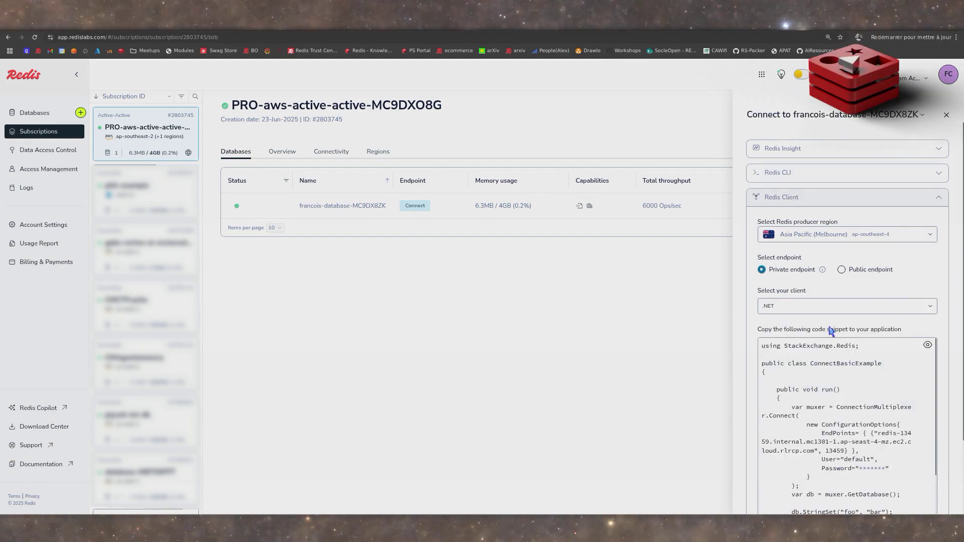
click(802, 149)
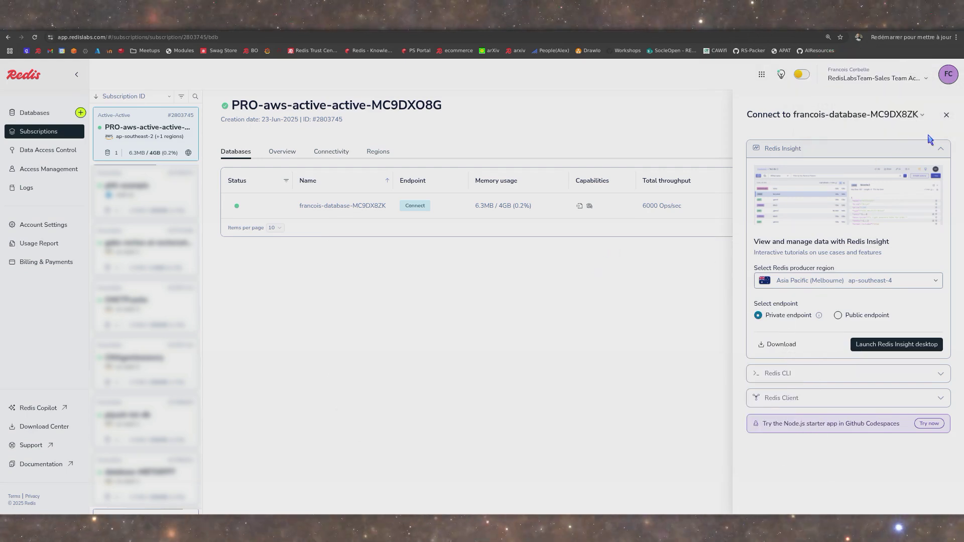
click(947, 116)
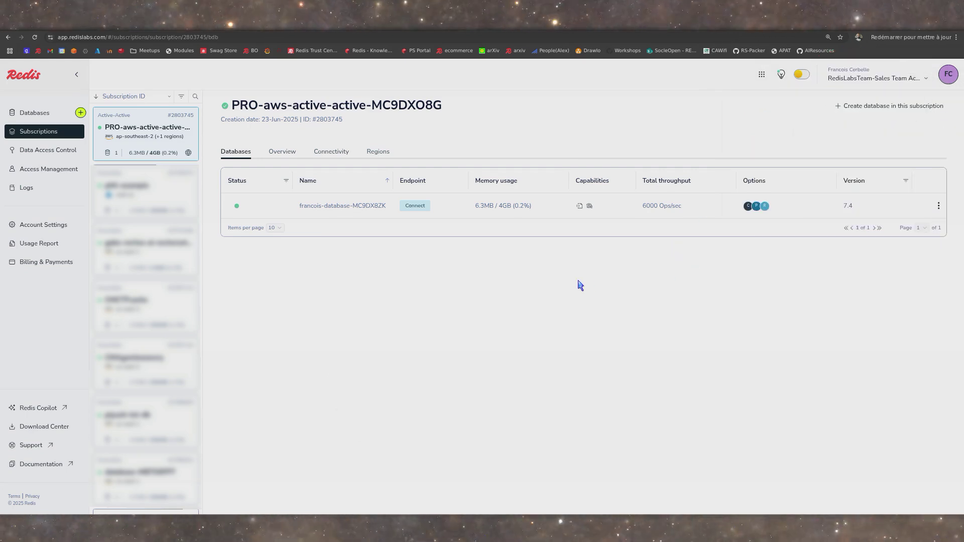